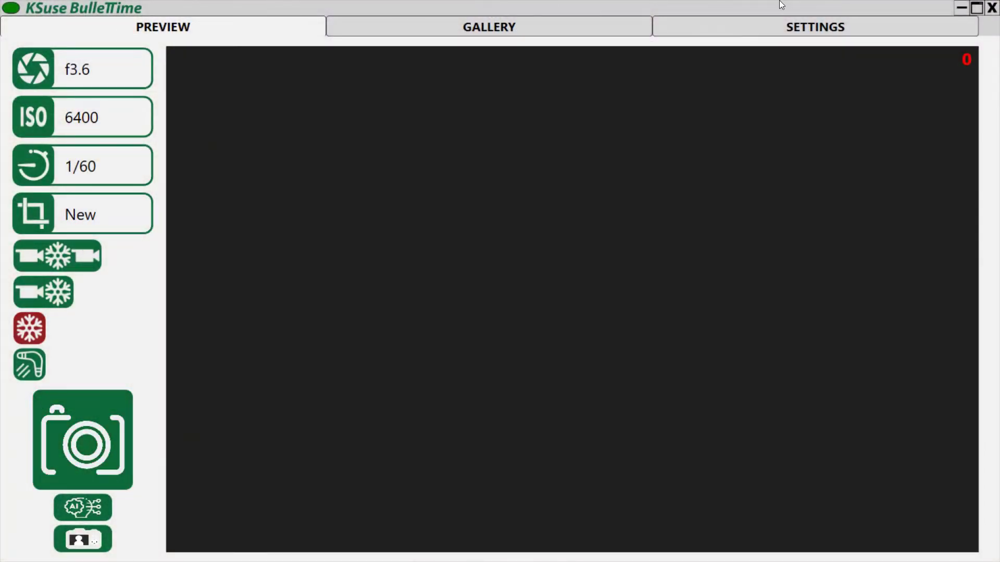
Check in File Explorer that the Canon EOS 1300D cameras are connected to the computer
key("super+e")
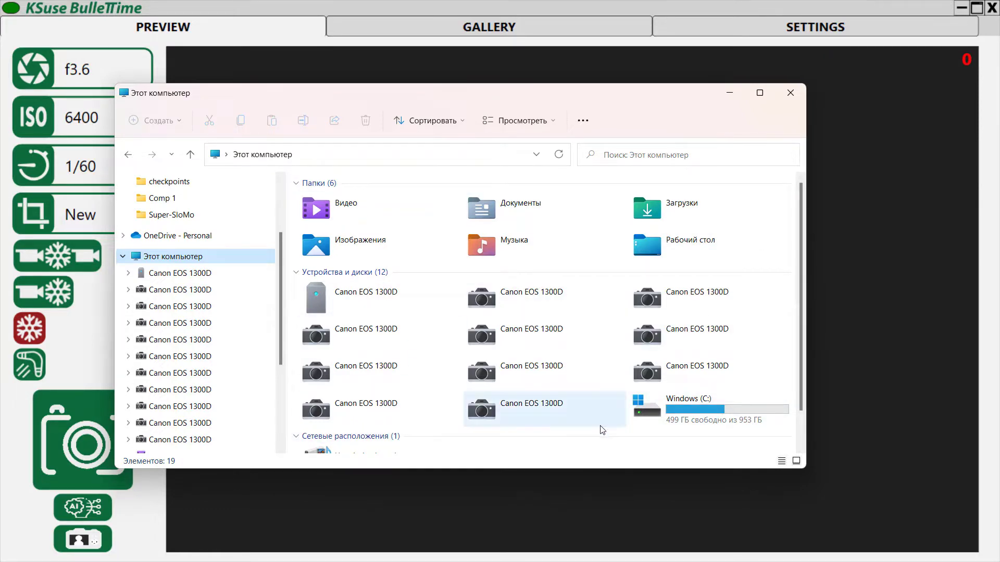
left_click(791, 93)
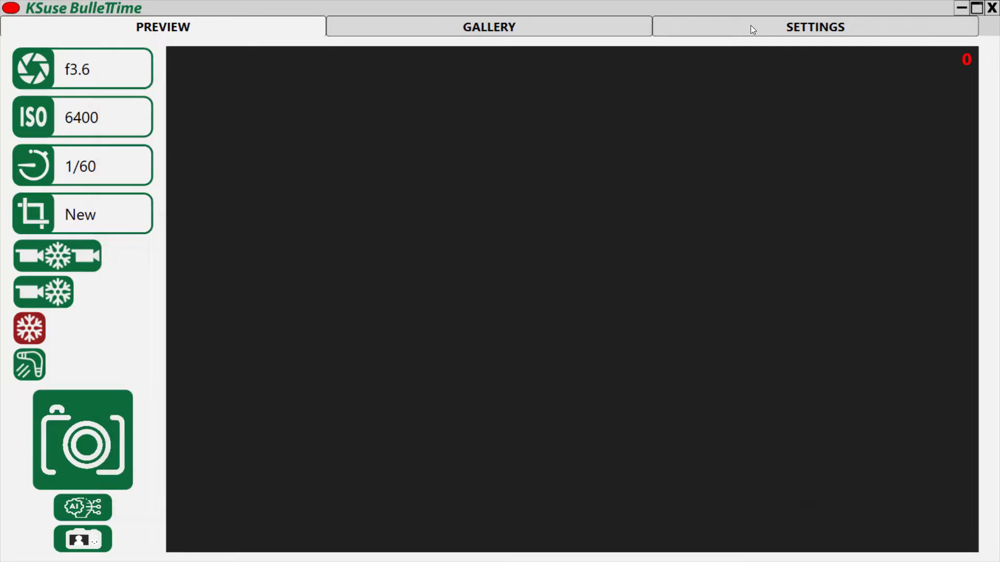
Sort the connected cameras into their shooting order in the camera order settings
left_click(752, 29)
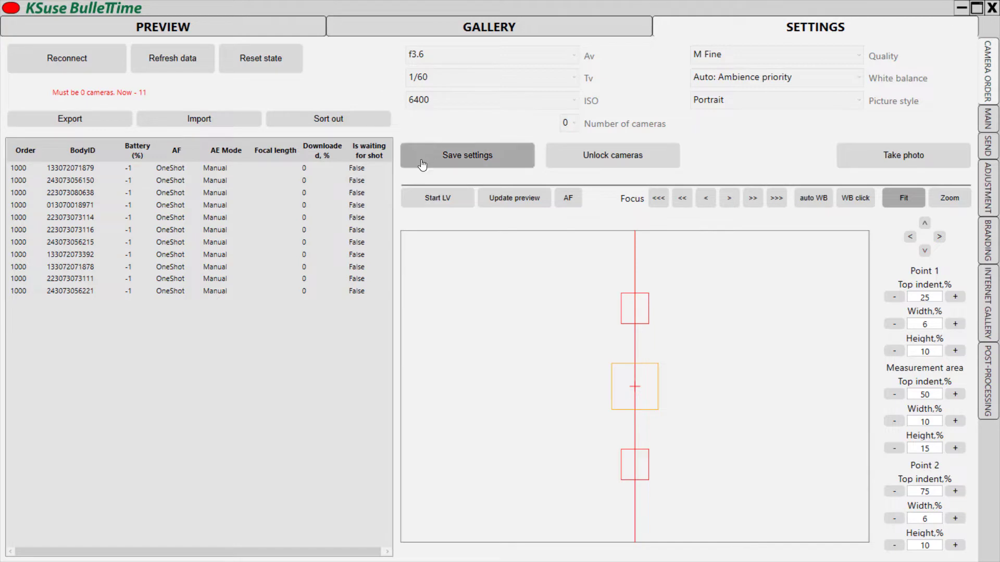
left_click(383, 120)
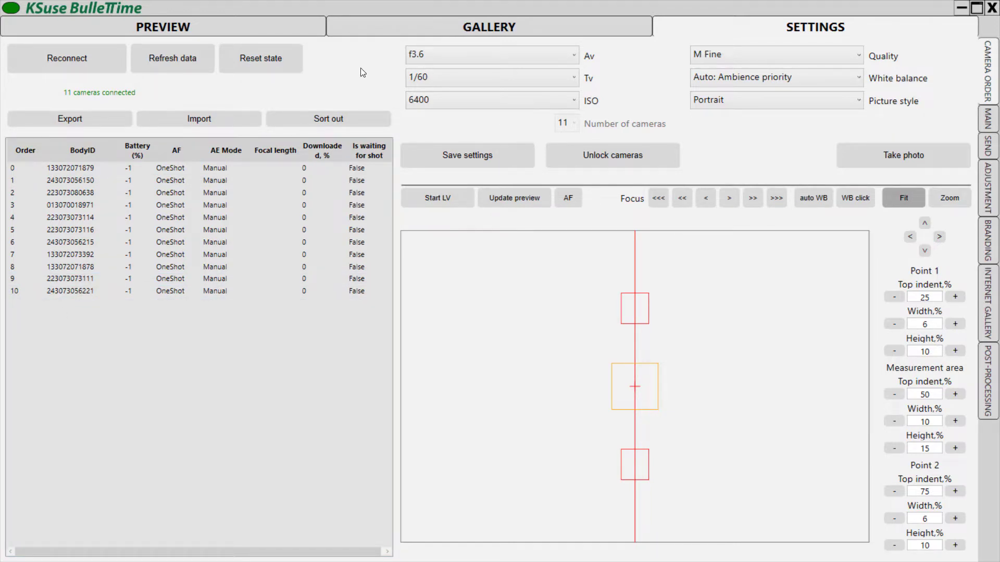
left_click(356, 124)
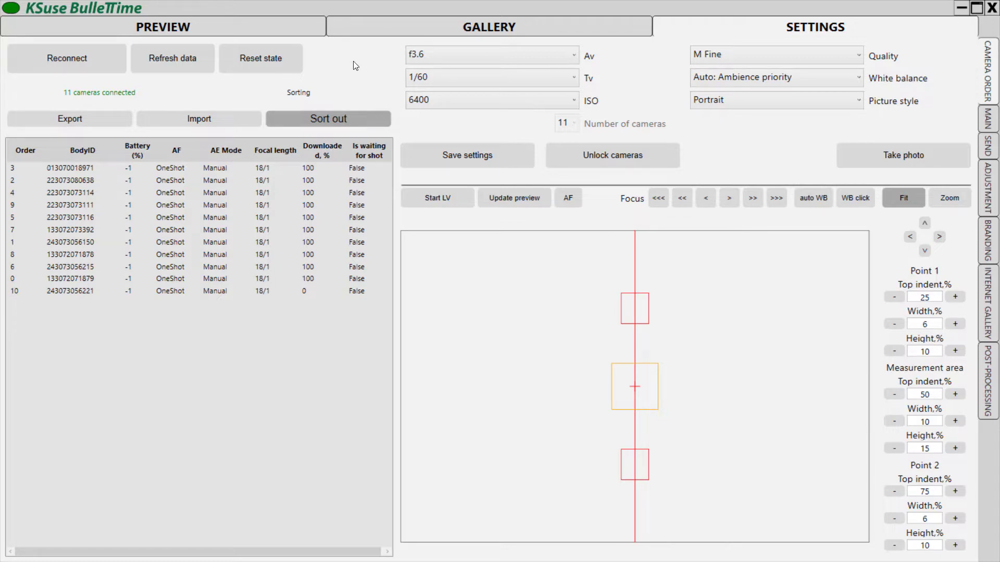
left_click(357, 125)
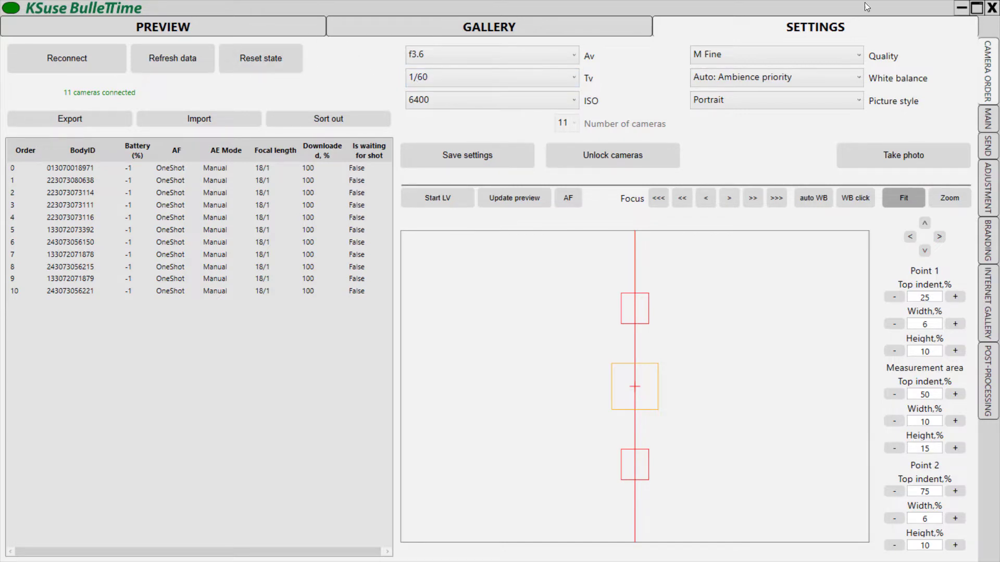
Set the trigger port to COM3 and the trigger type to dzentech, and save the settings
left_click(988, 120)
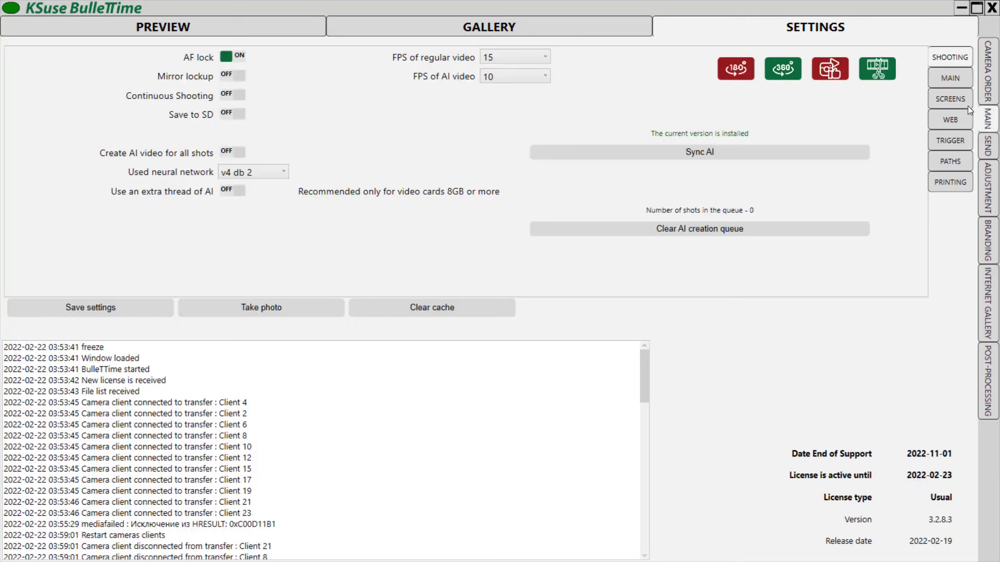
left_click(949, 142)
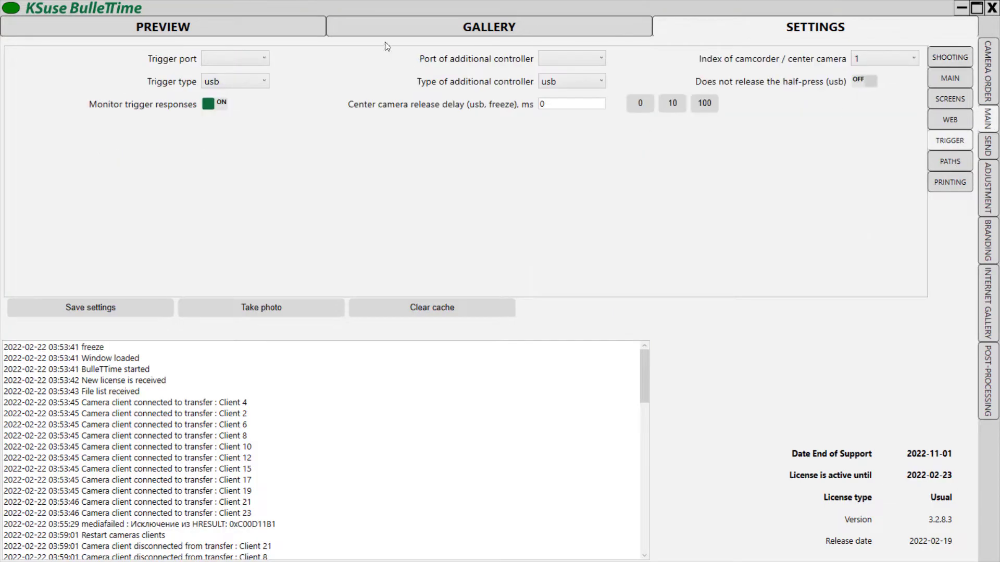
left_click(234, 57)
left_click(226, 87)
left_click(252, 86)
left_click(232, 112)
left_click(57, 308)
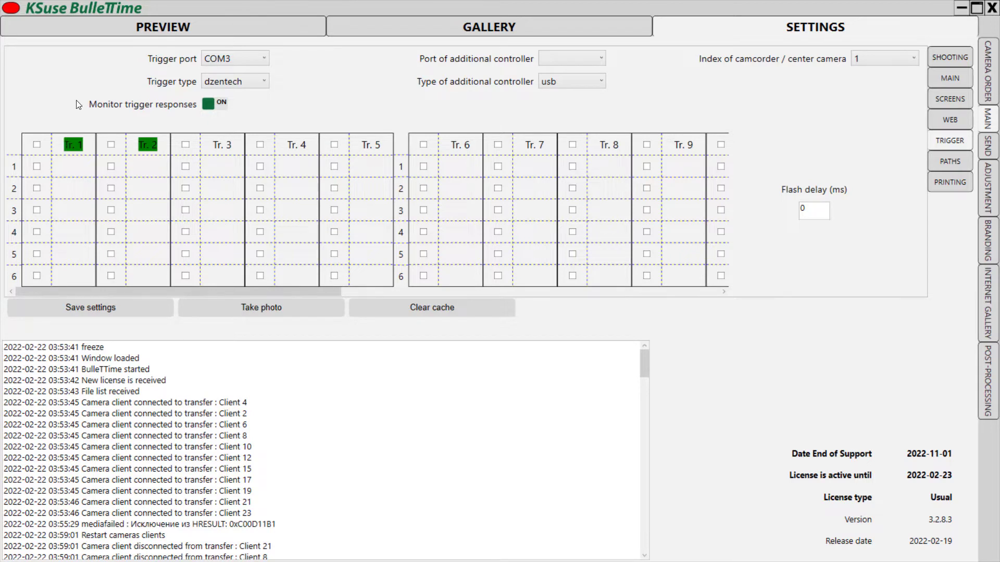
Enable triggers 1 and 2 with all outputs except output 6 of trigger 2, and save the settings
left_click(36, 145)
left_click(112, 145)
left_click(111, 277)
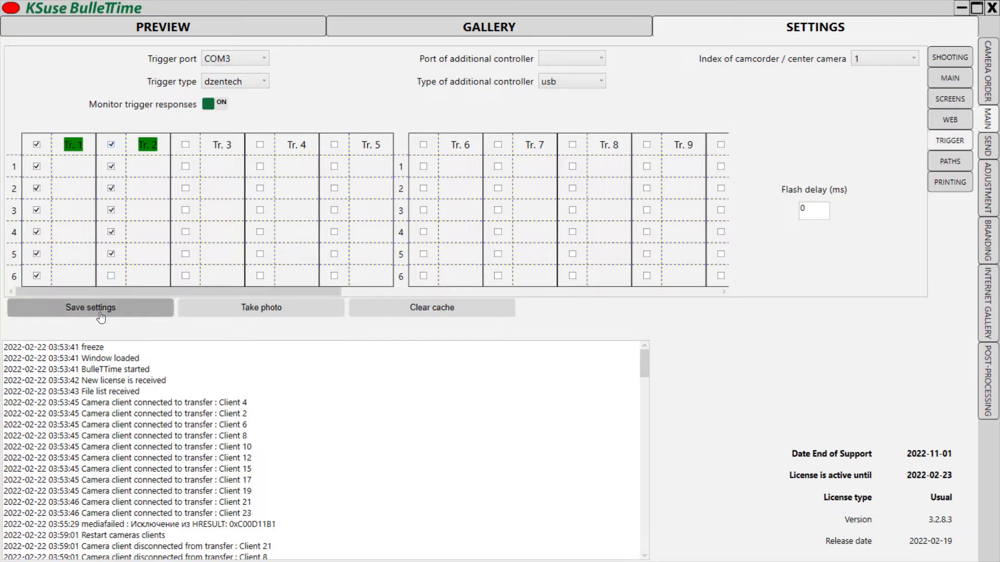
left_click(86, 311)
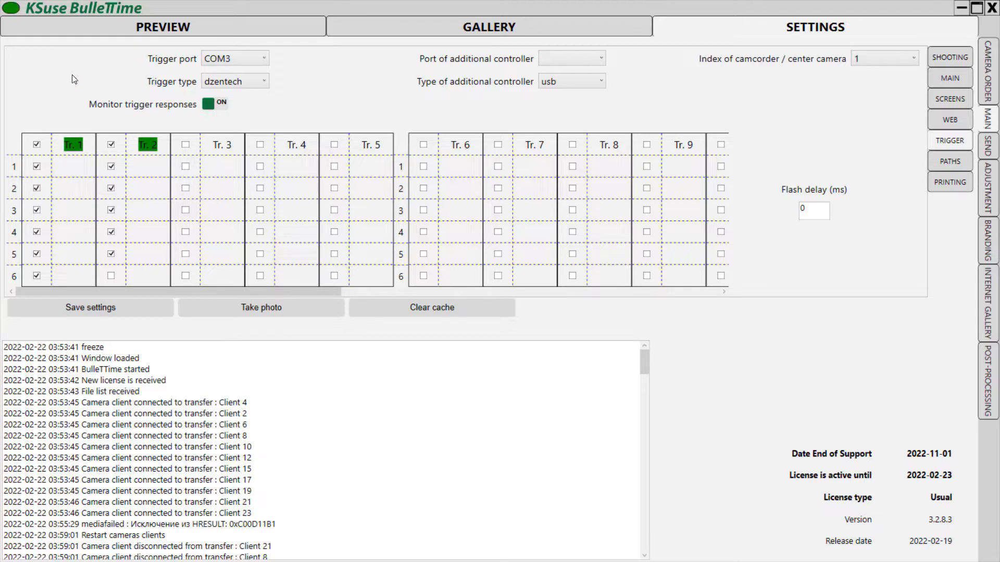
Set the index of the camcorder / center camera to 5 in the trigger settings
left_click(120, 28)
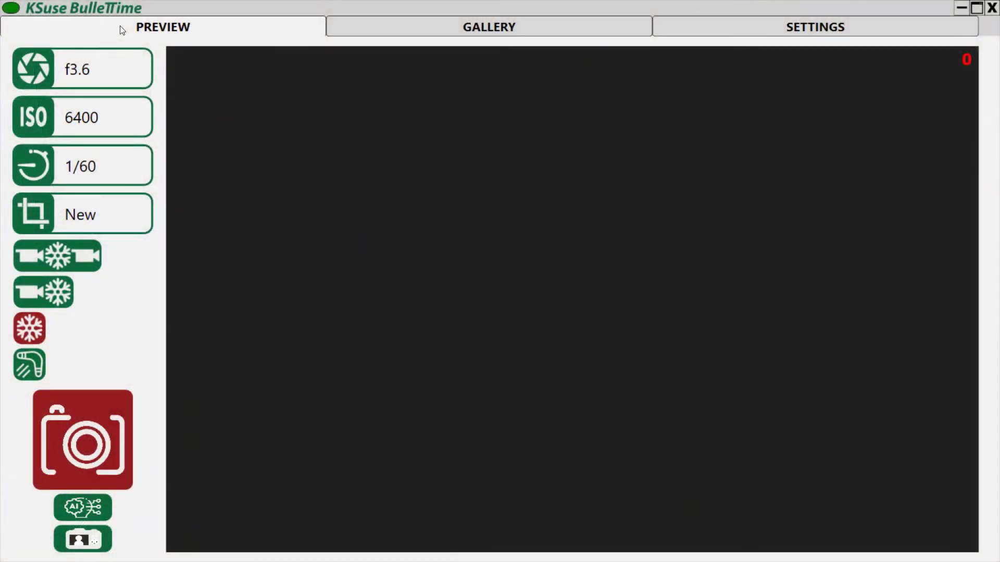
left_click(815, 26)
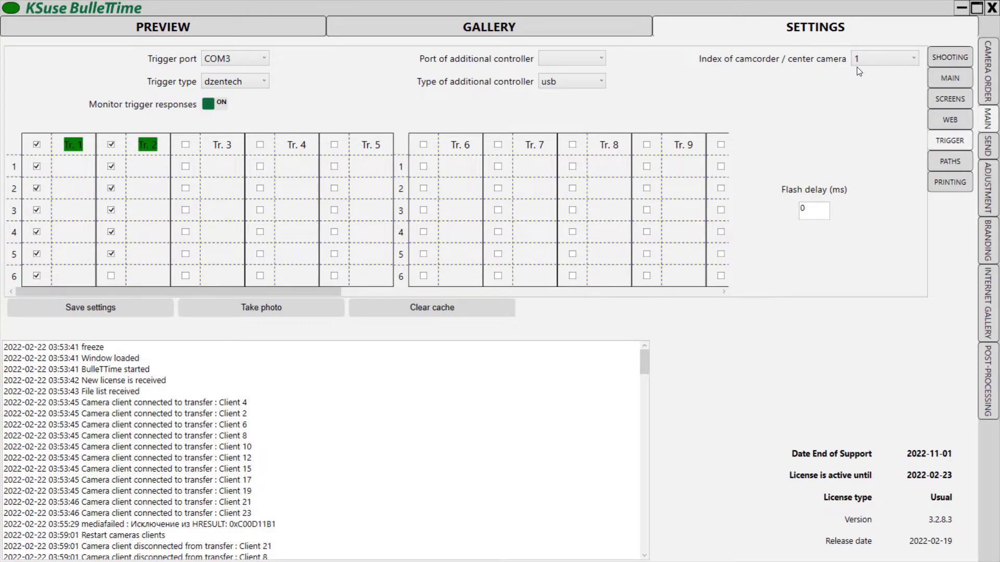
left_click(885, 61)
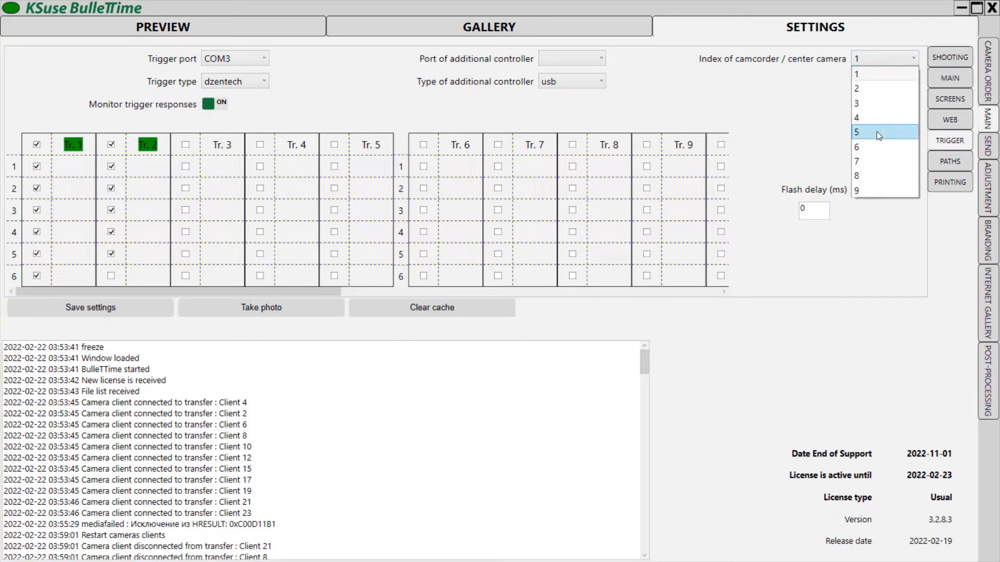
left_click(881, 129)
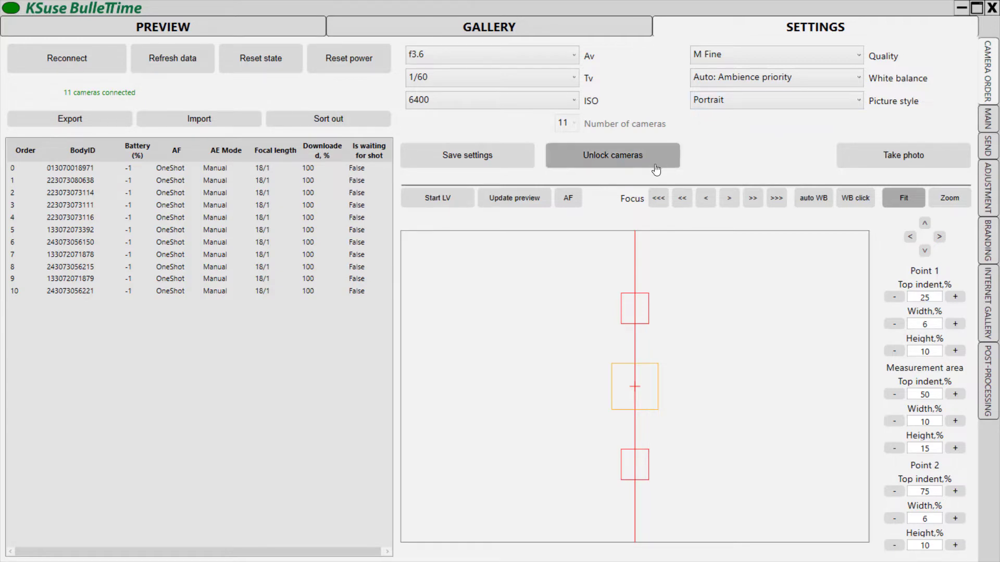
Unlock the cameras and start live view for camera 0
left_click(574, 159)
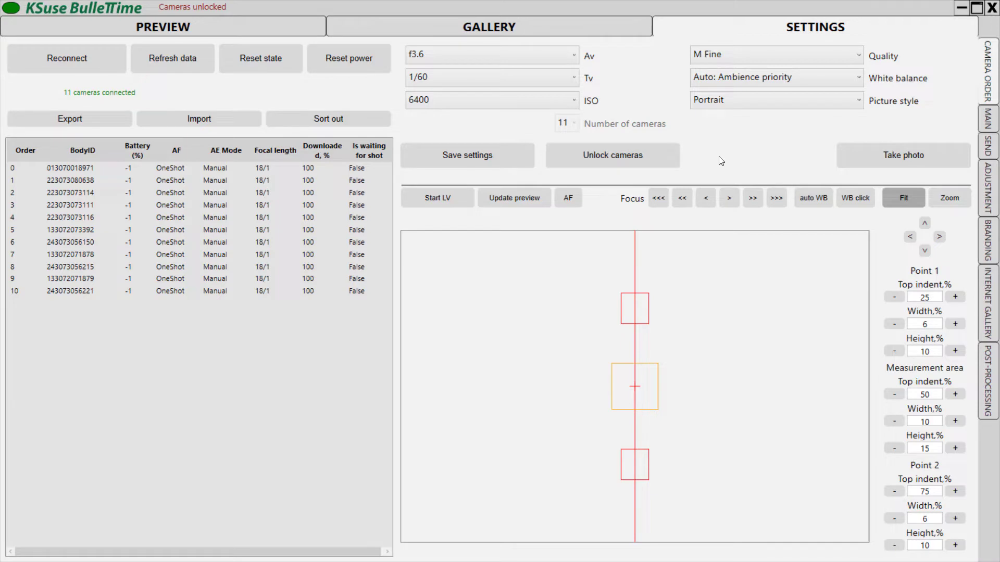
left_click(34, 66)
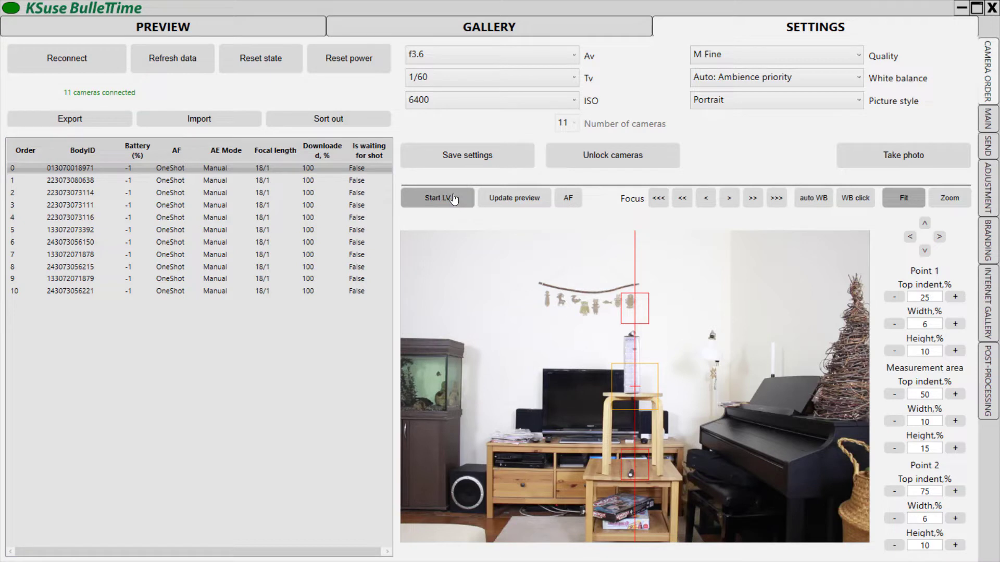
left_click(454, 200)
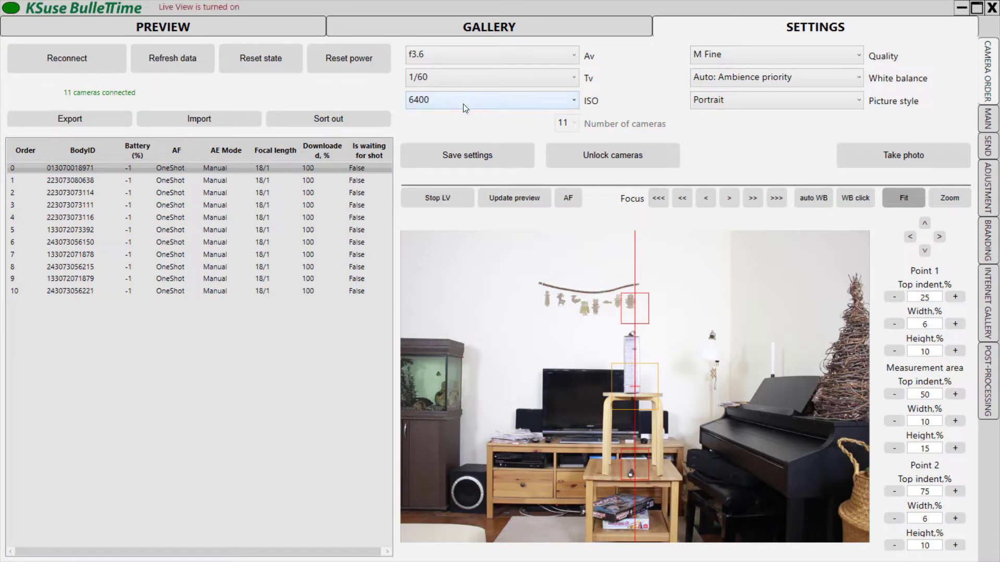
Try ISO 800 in live view, and settle on an ISO of 400
left_click(464, 104)
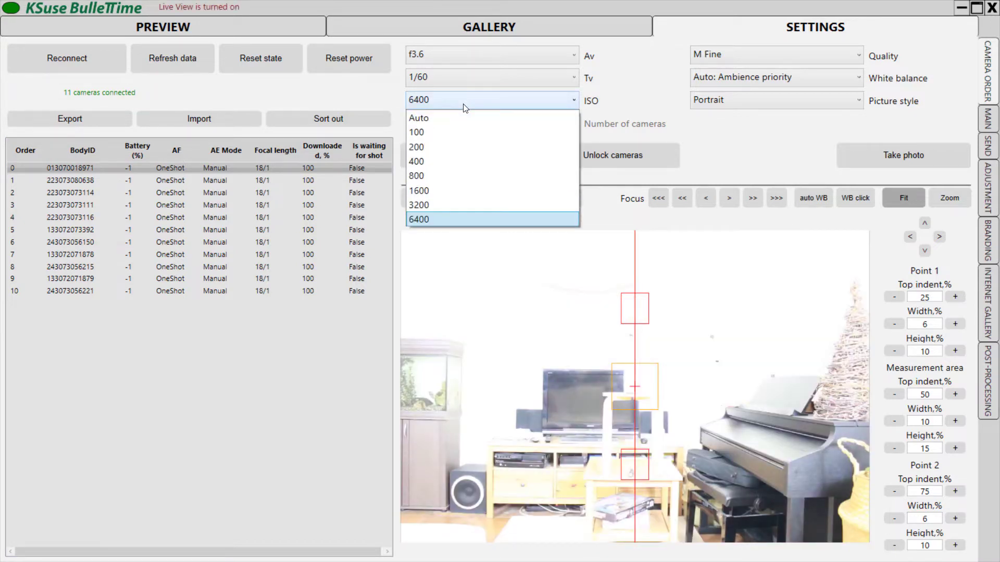
left_click(449, 176)
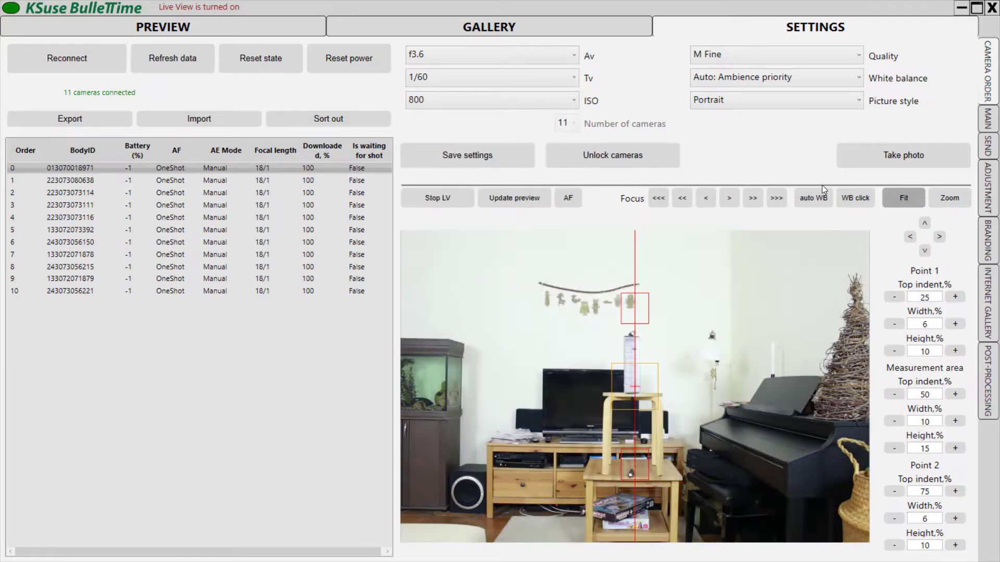
left_click(503, 100)
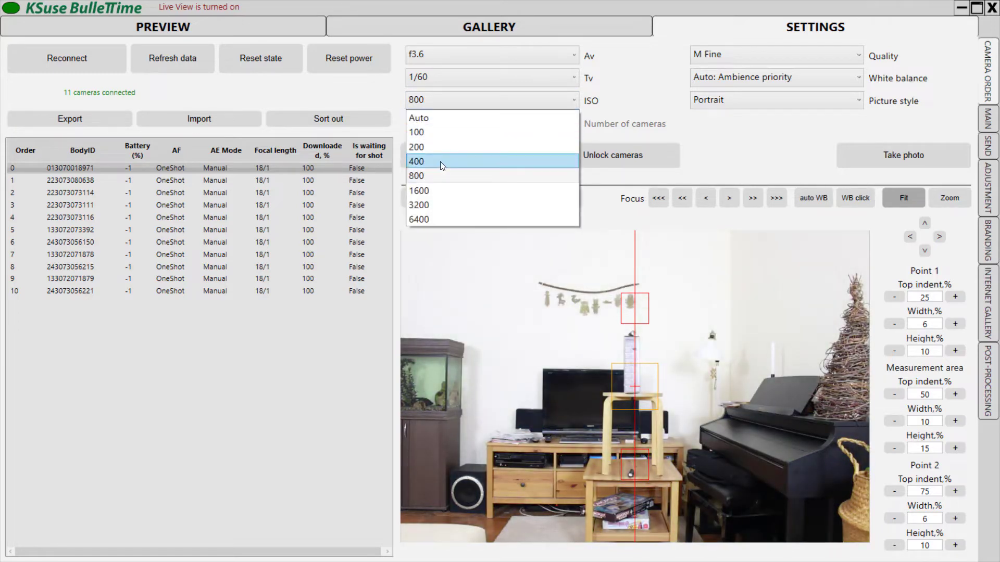
left_click(442, 162)
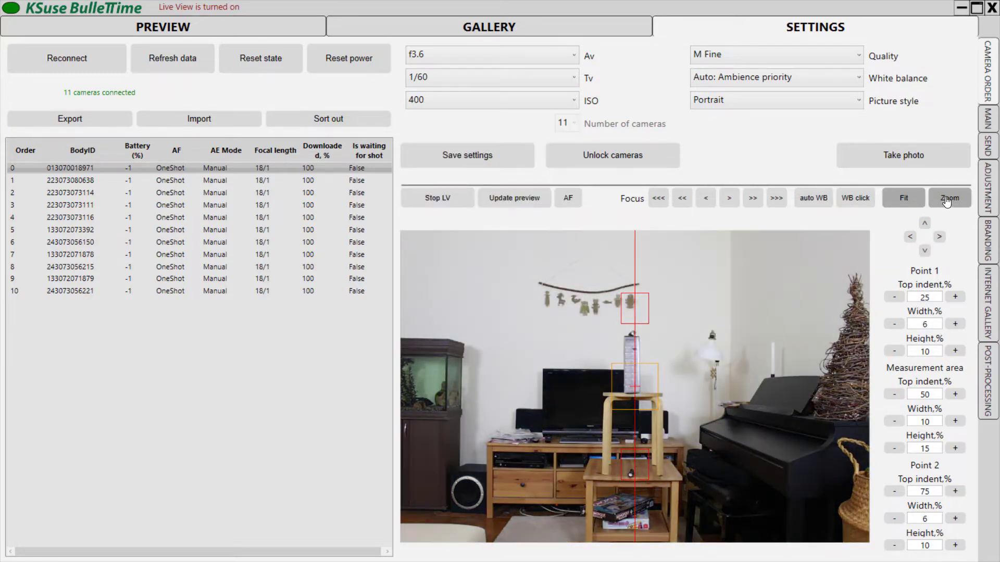
Check the focus of cameras 0 and 1 on the flashlight and box in magnified live view
left_click(946, 200)
left_click(924, 252)
left_click(924, 252)
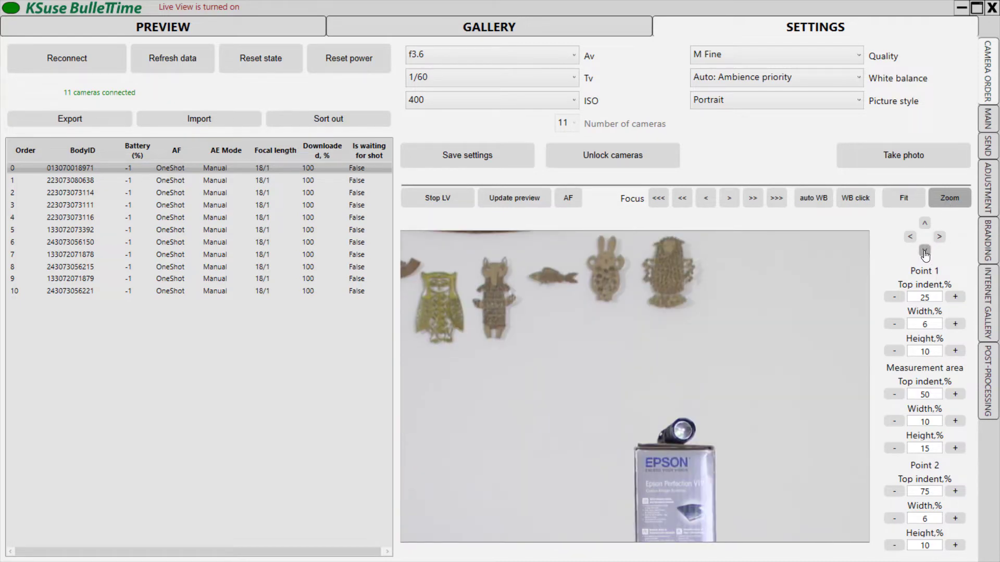
left_click(336, 181)
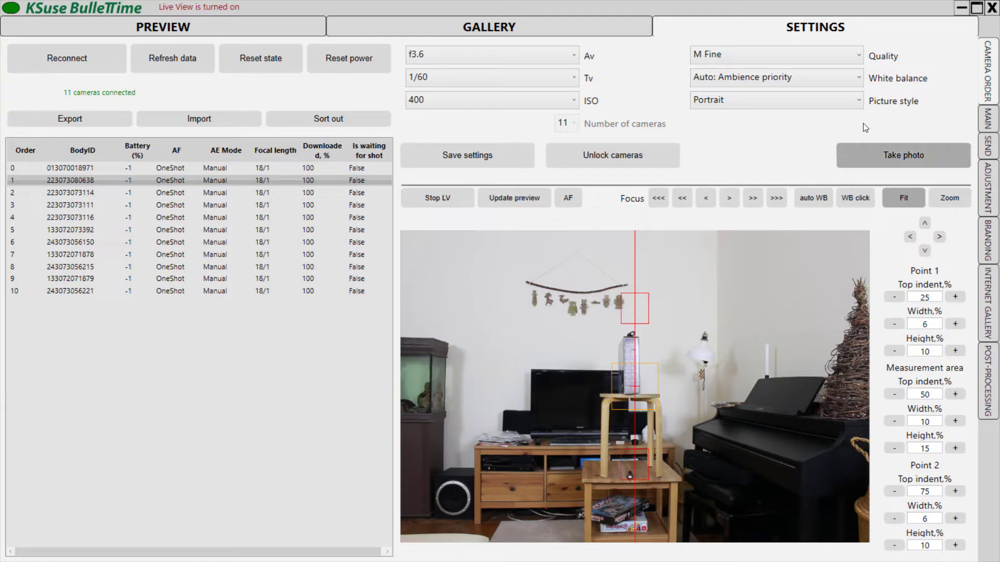
left_click(943, 198)
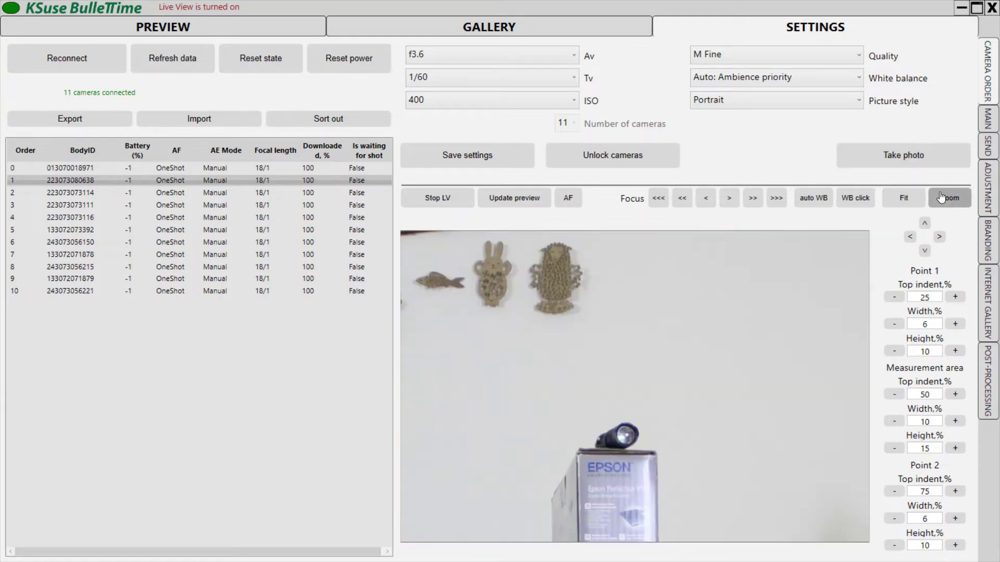
Magnify camera 2's live view around the flashlight on the box and autofocus the camera
left_click(366, 197)
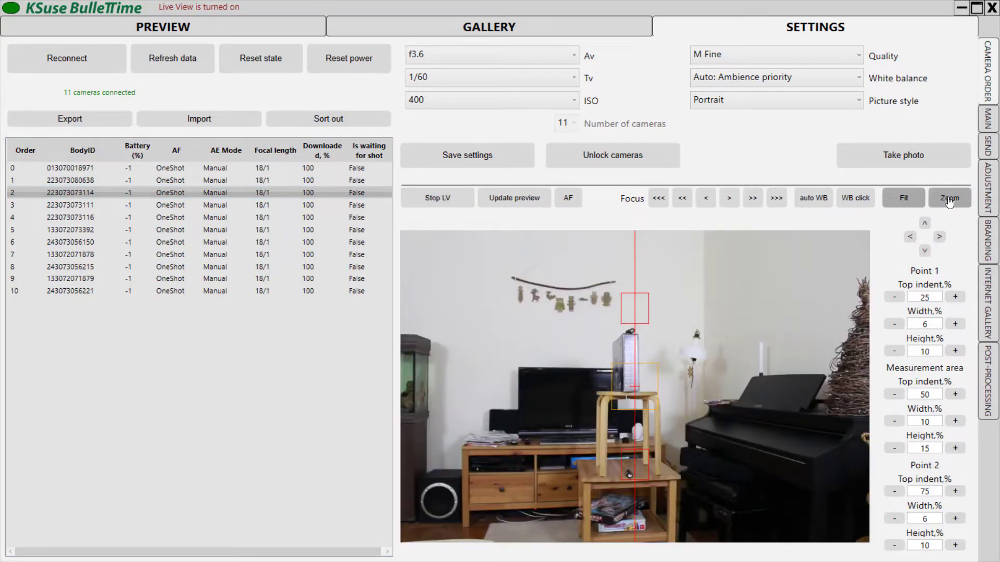
left_click(948, 200)
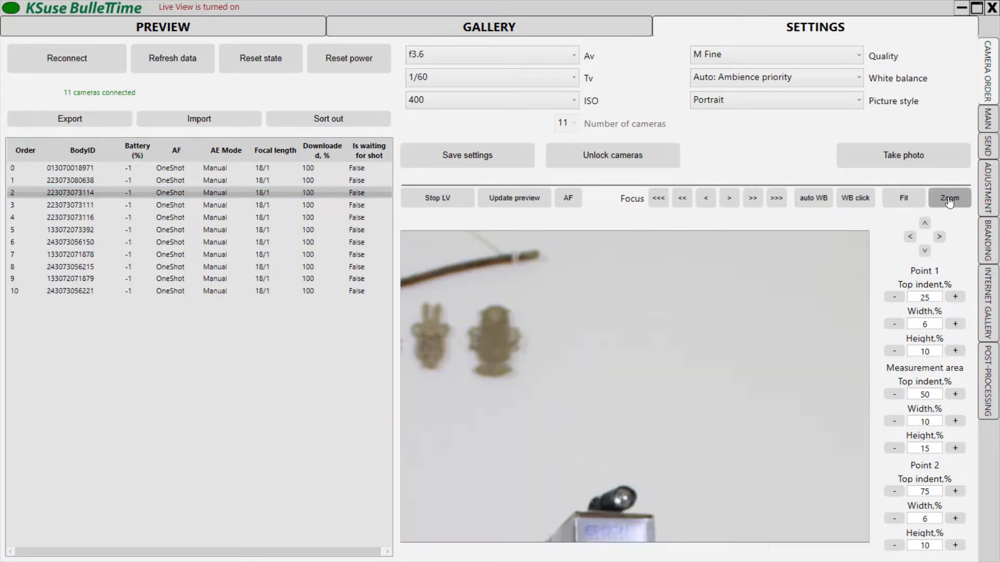
left_click(926, 251)
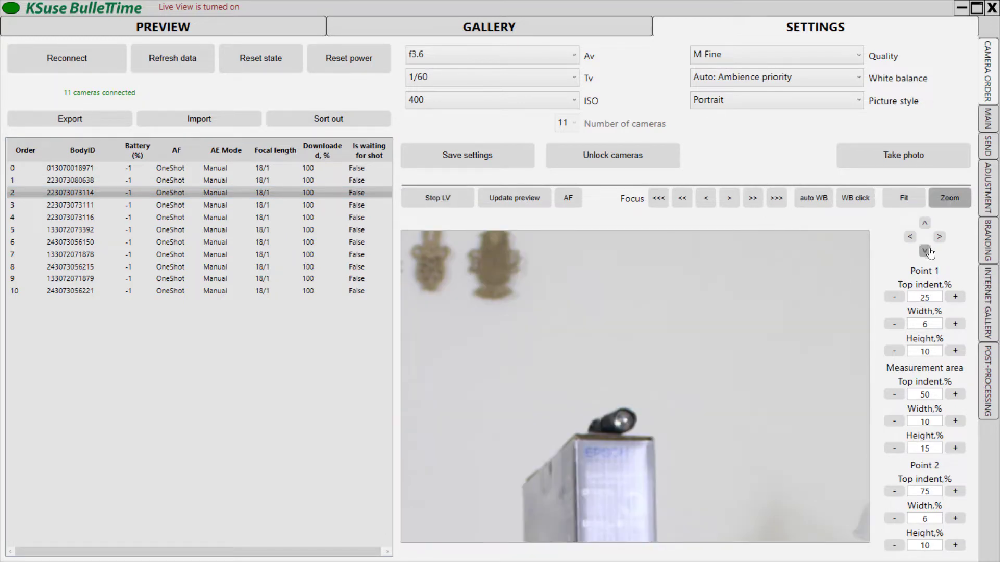
left_click(569, 201)
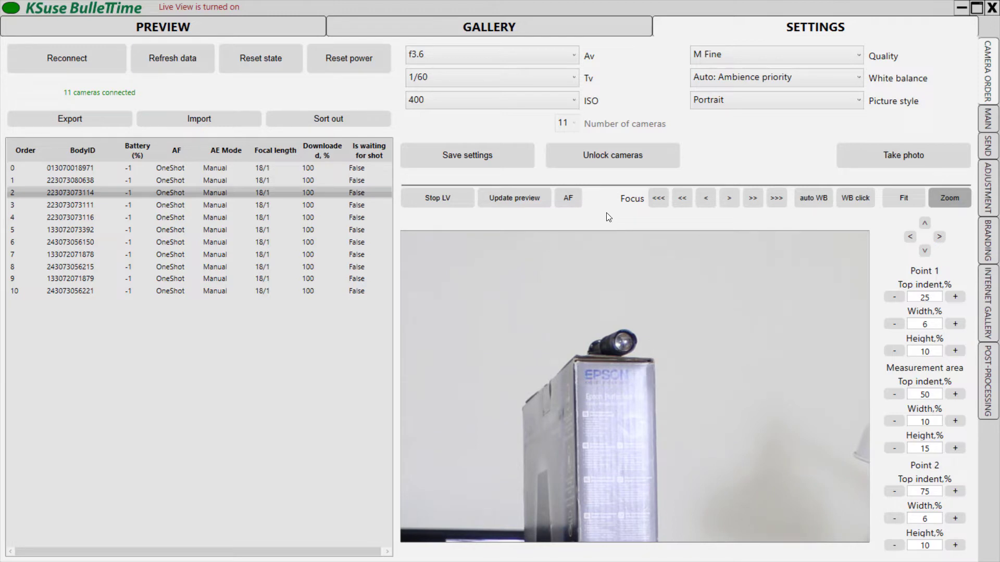
Review the shooting settings, including the AF lock option
left_click(988, 125)
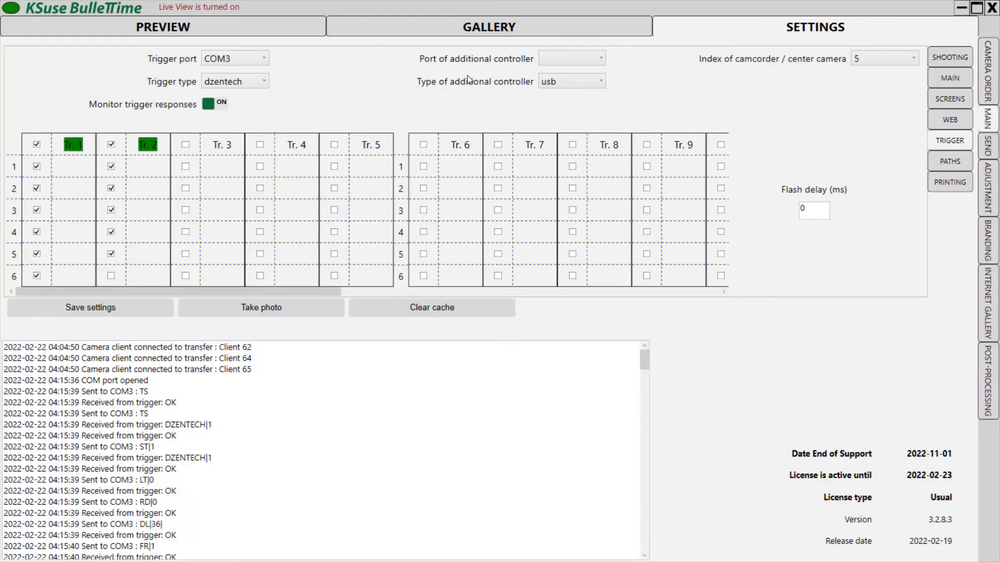
left_click(951, 77)
left_click(946, 56)
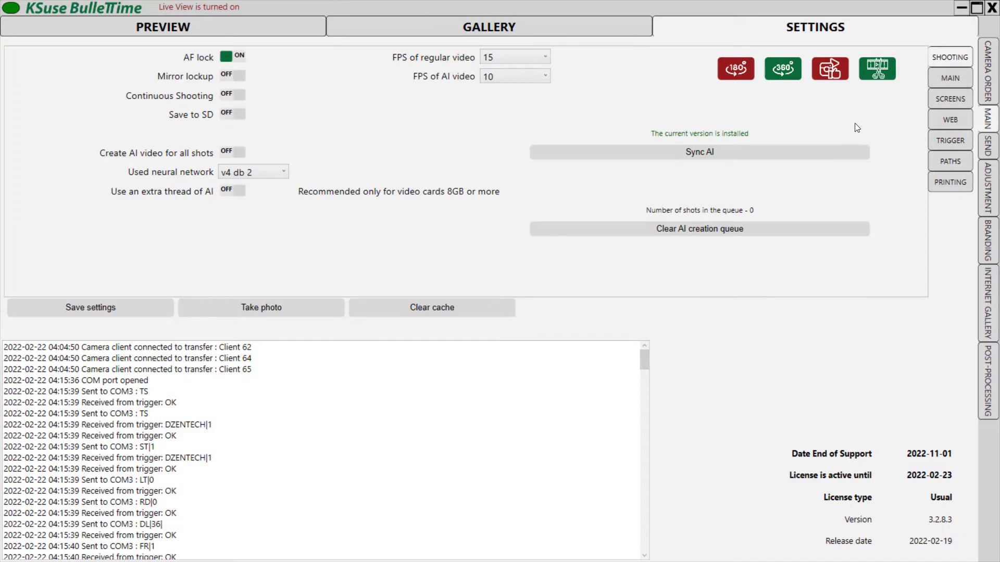
Check camera 3's focus on the flashlight and box in magnified live view
left_click(988, 67)
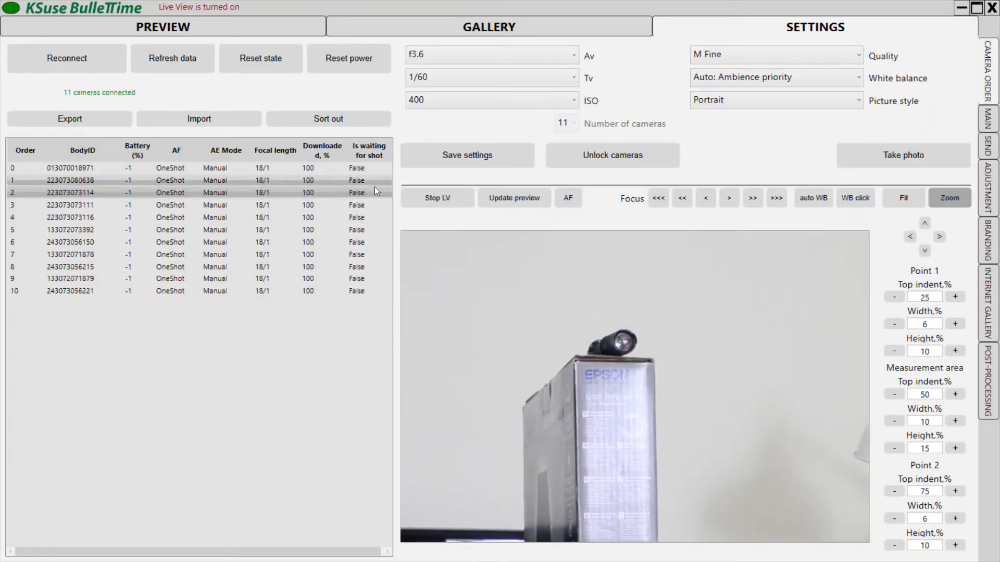
left_click(345, 205)
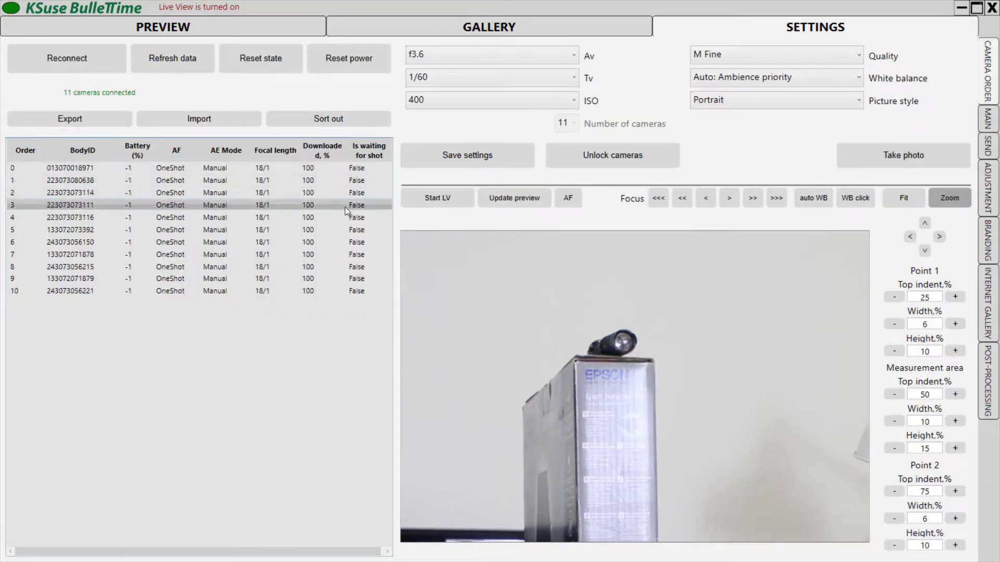
left_click(935, 201)
left_click(924, 251)
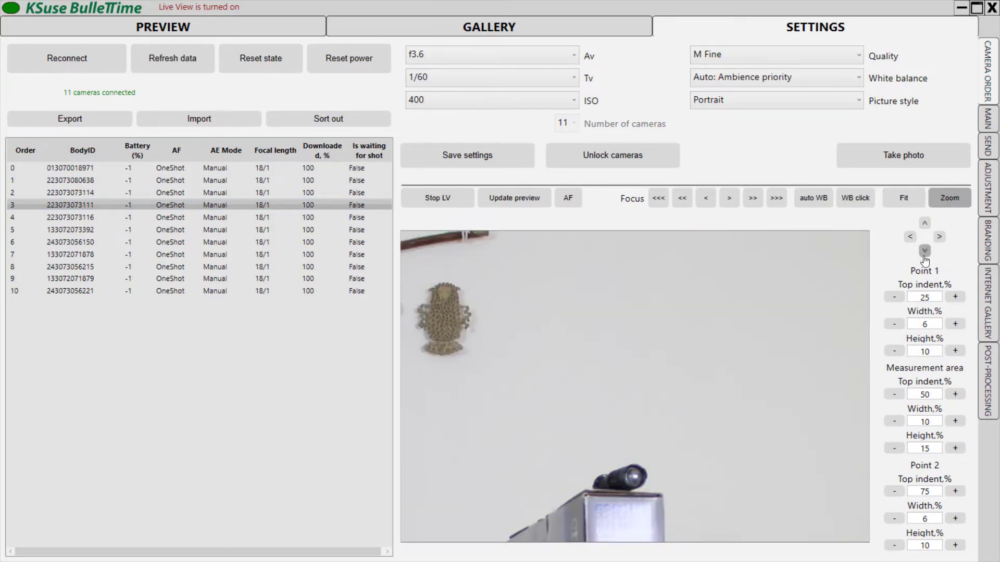
left_click(925, 251)
left_click(924, 253)
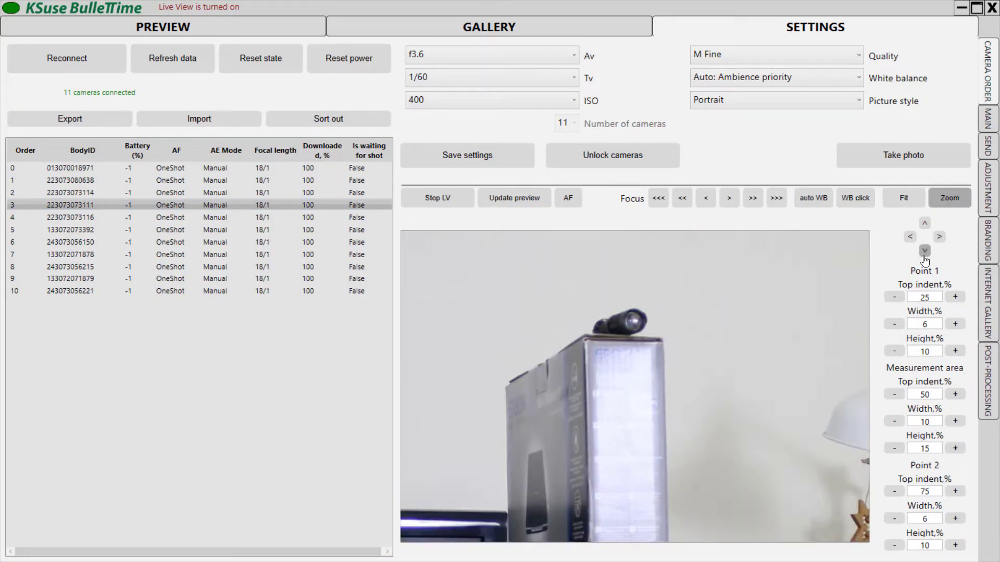
Check the focus of cameras 4 and 5 on the flashlight and box in magnified live view
left_click(358, 215)
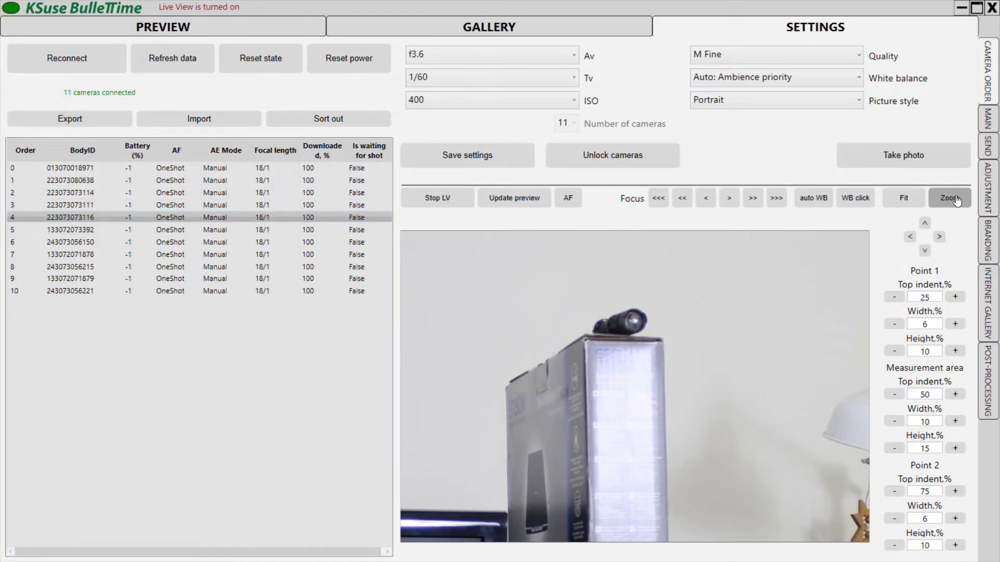
left_click(957, 200)
left_click(957, 200)
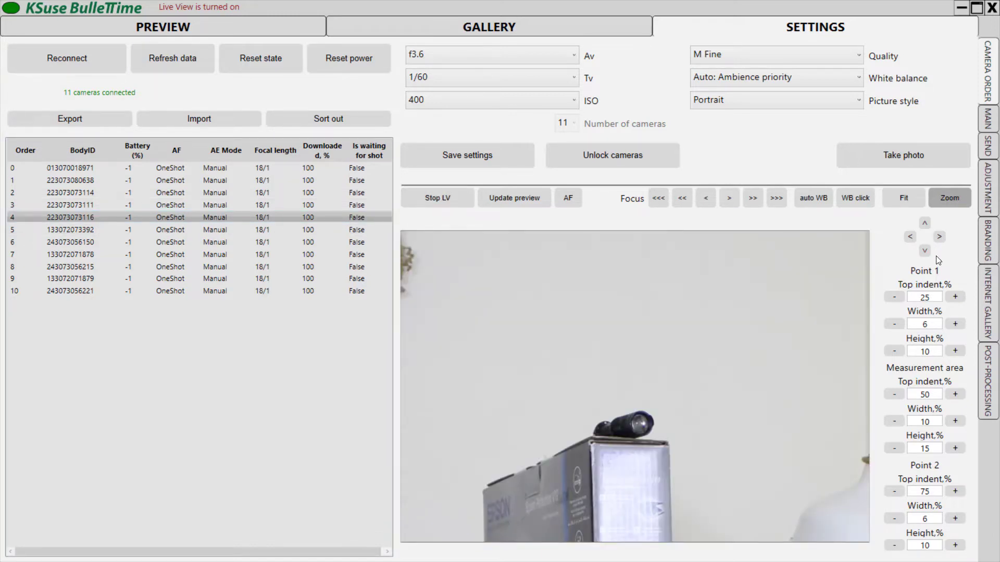
left_click(338, 230)
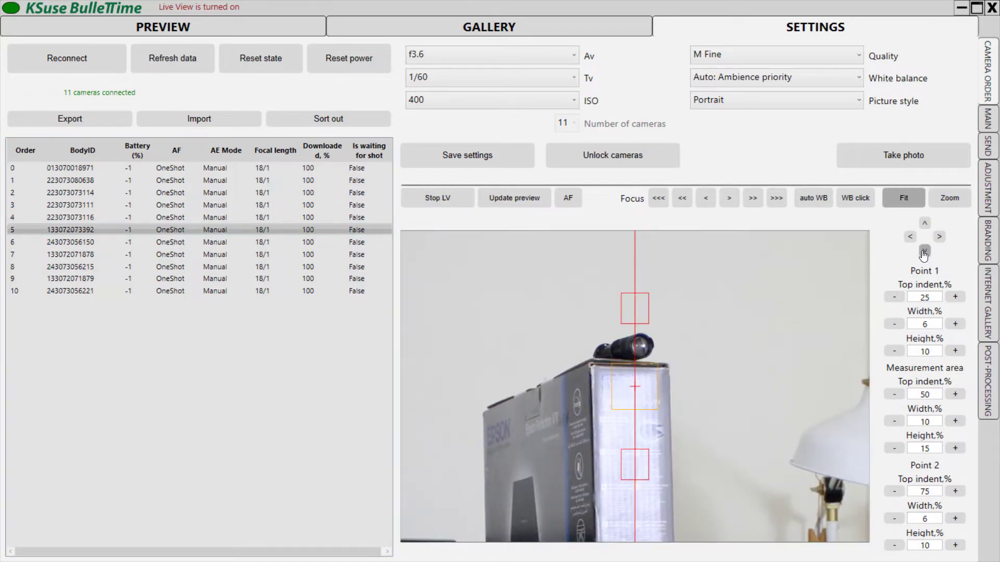
left_click(945, 203)
left_click(925, 252)
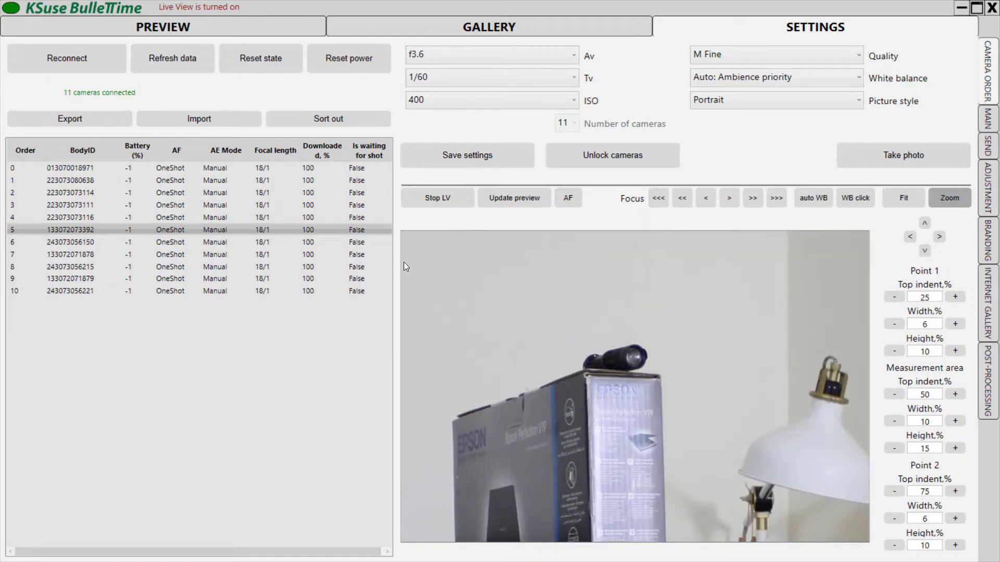
Check the focus of cameras 6 and 7 on the box and flashlight in magnified live view
left_click(333, 242)
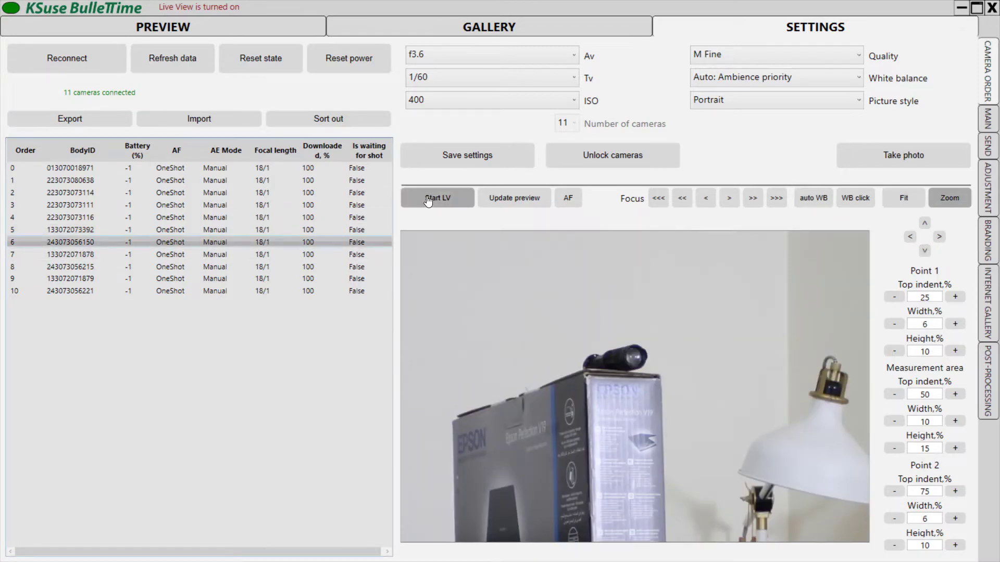
left_click(951, 200)
left_click(951, 200)
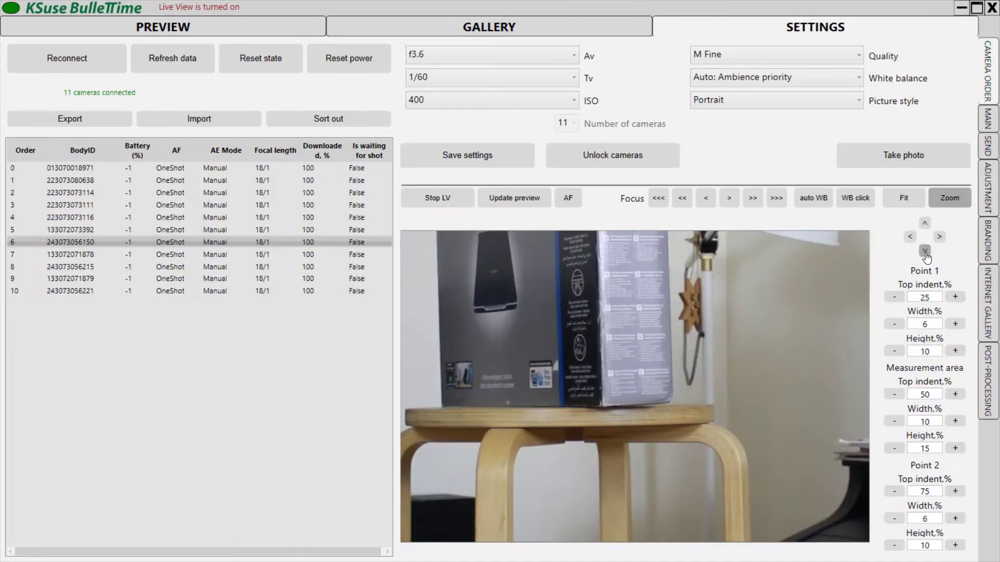
left_click(341, 254)
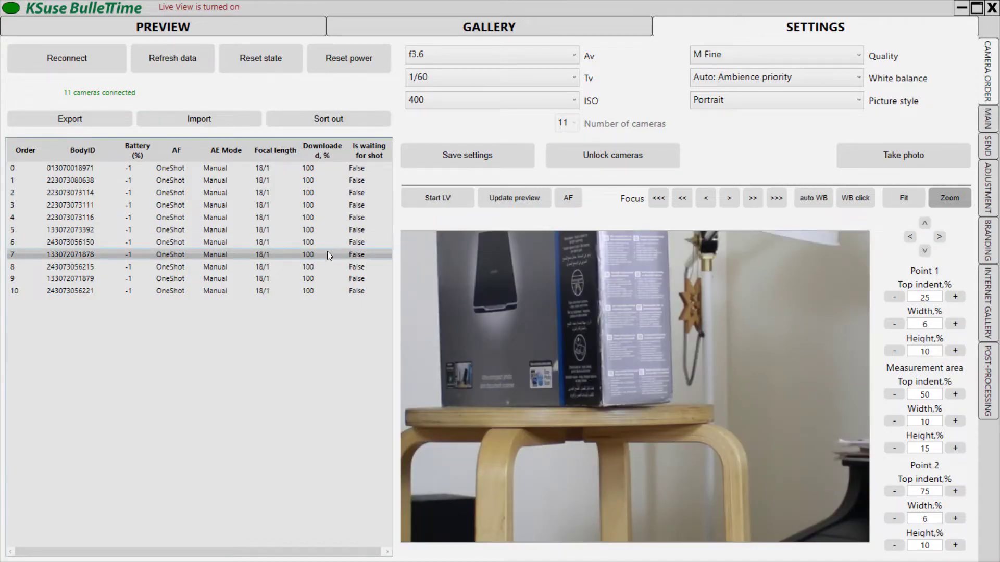
left_click(960, 200)
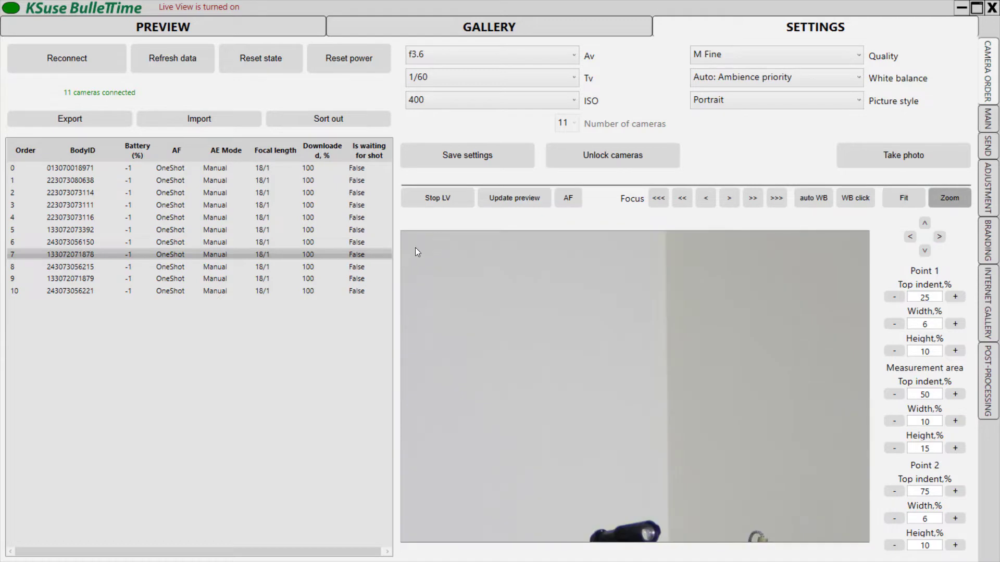
left_click(924, 251)
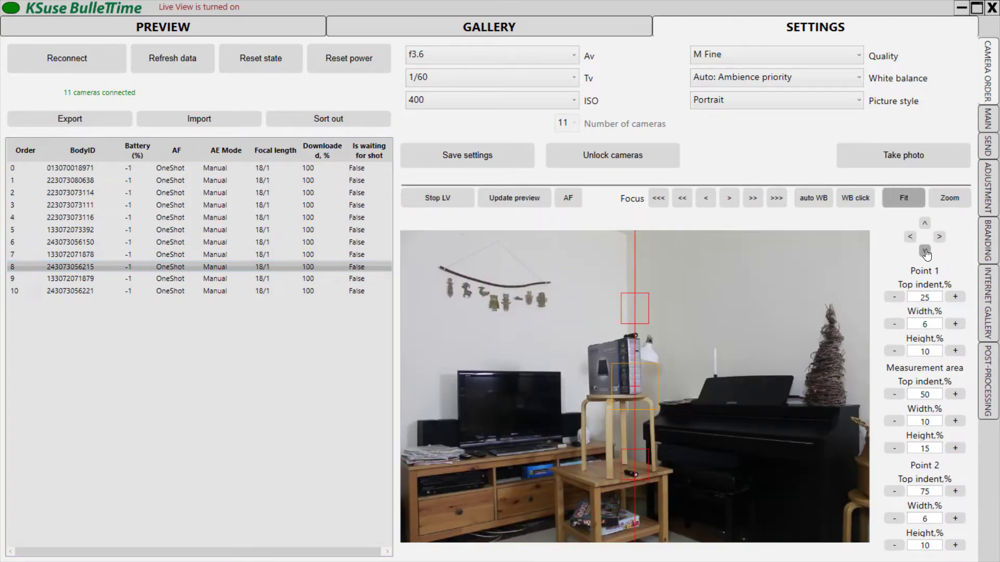
Check the focus of cameras 8 and 9 on the Epson box in magnified live view
left_click(949, 200)
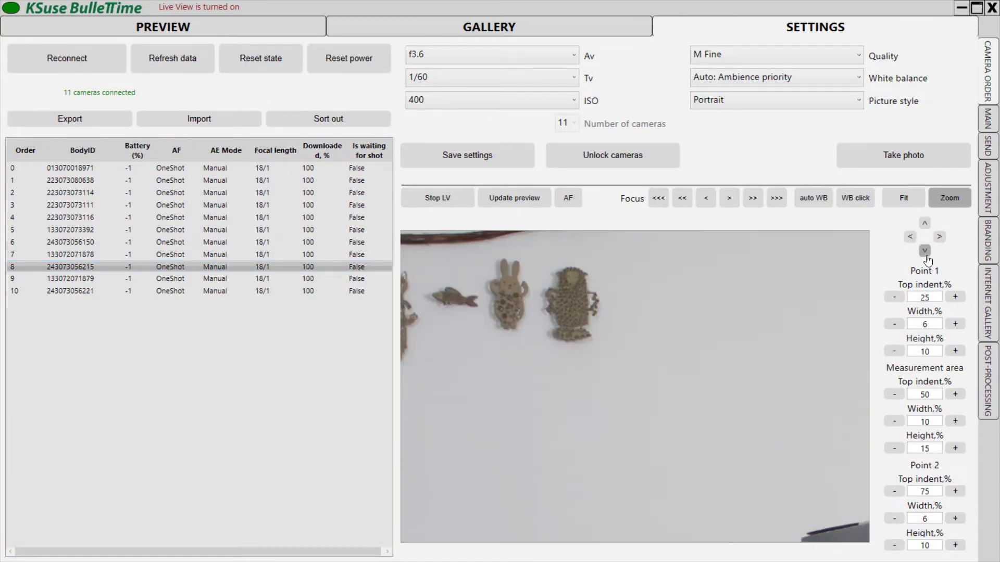
left_click(925, 252)
left_click(925, 252)
left_click(938, 238)
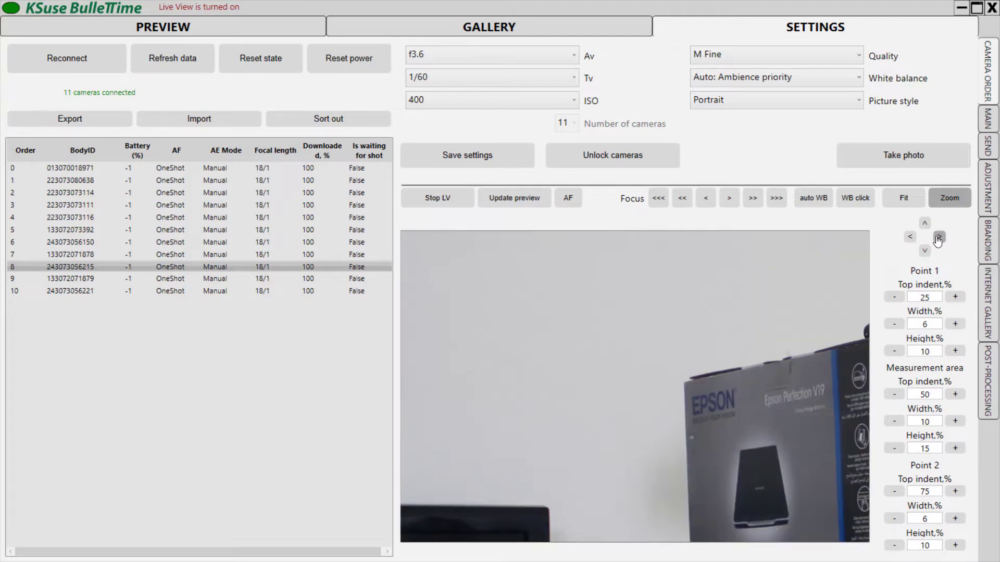
left_click(310, 279)
left_click(896, 202)
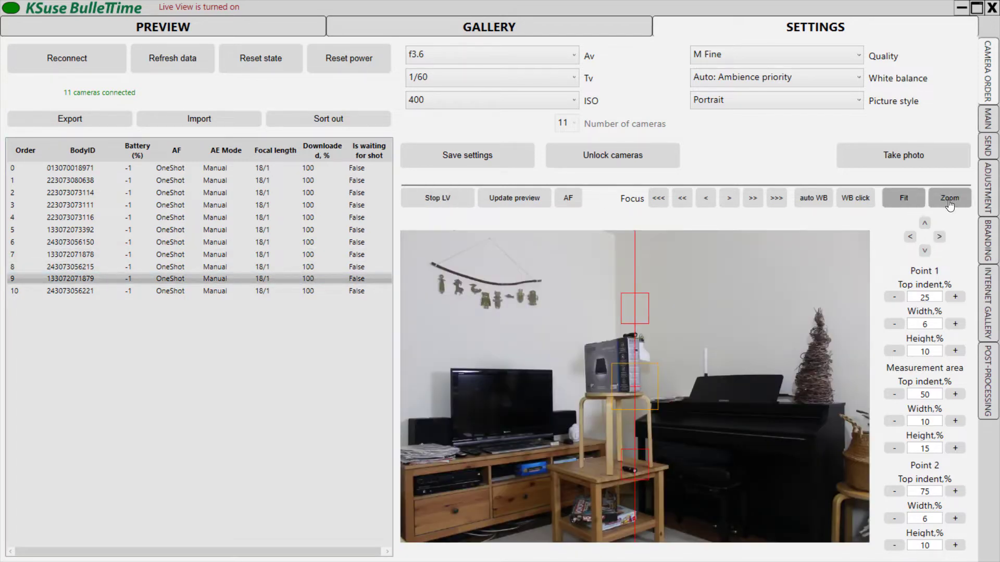
left_click(949, 200)
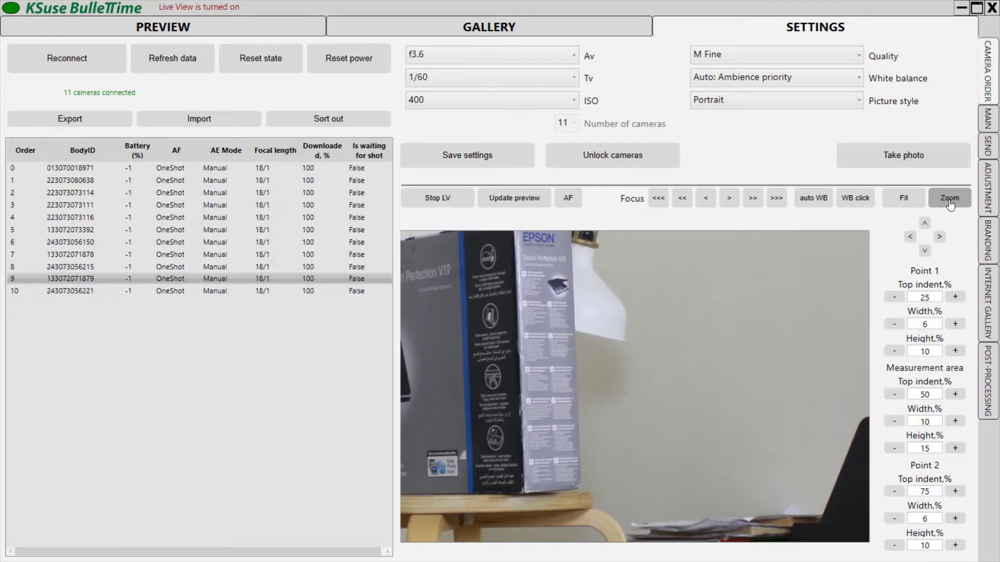
left_click(926, 223)
Check camera 10's focus in magnified live view, and return its live view to the full frame
left_click(336, 291)
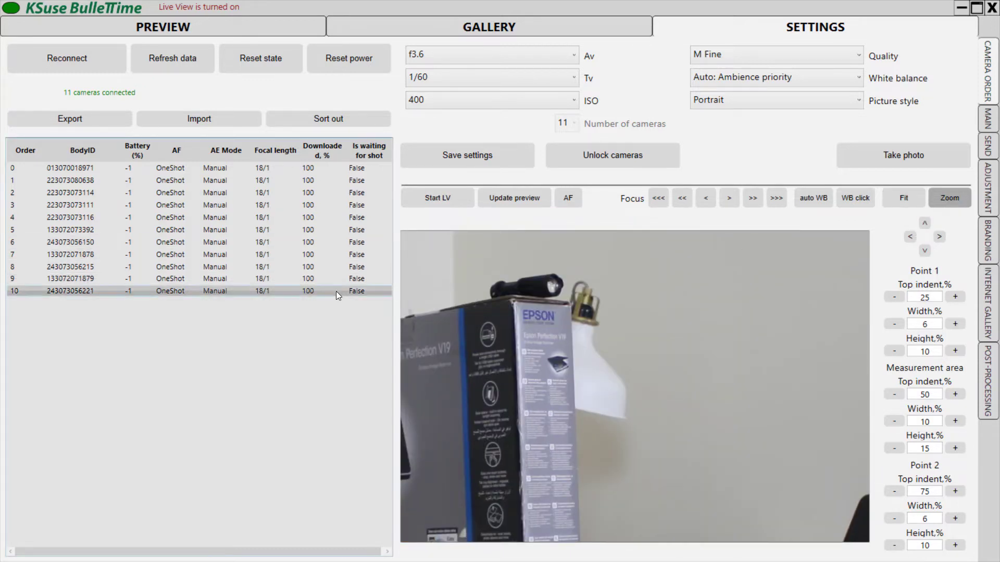
left_click(436, 199)
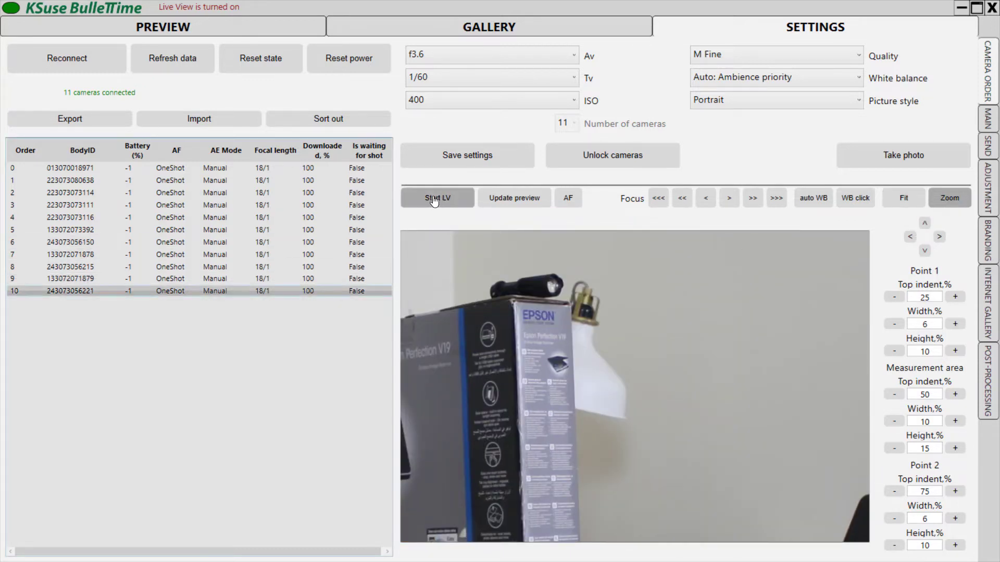
left_click(951, 200)
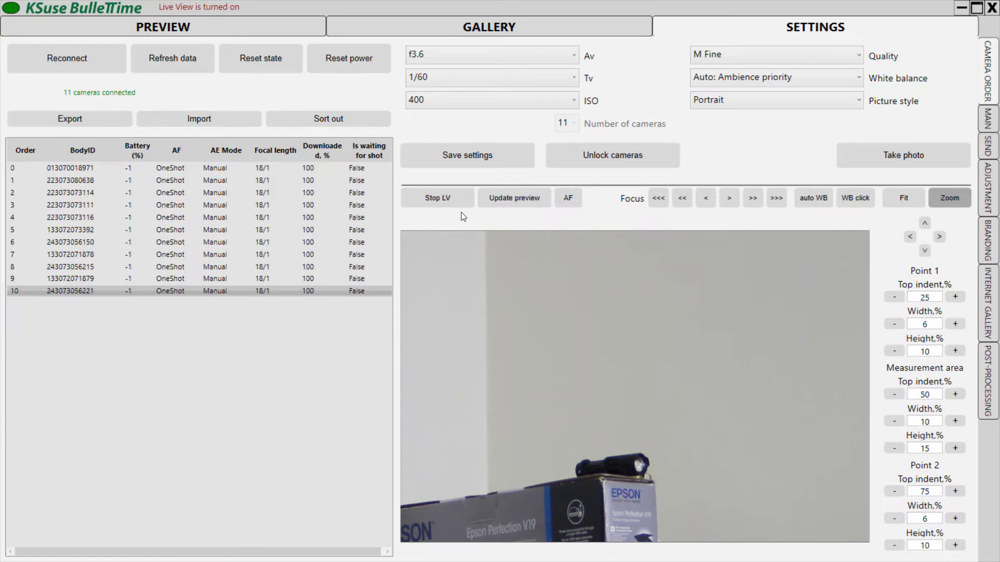
left_click(890, 198)
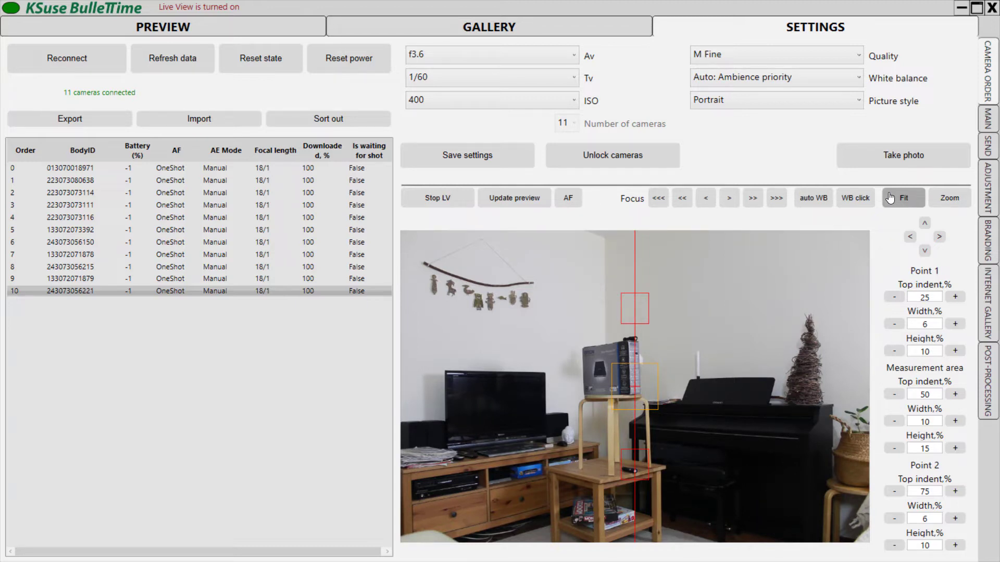
left_click(890, 197)
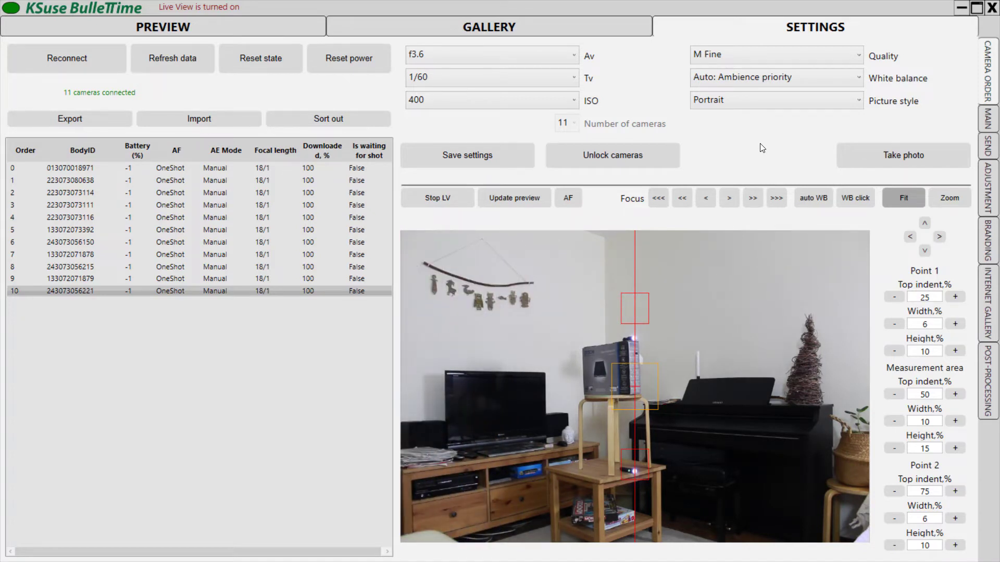
Set Point 1's top indent to 34% and Point 2's to 78%, with a height of 13% for both areas
left_click(960, 298)
left_click(960, 298)
left_click(960, 298)
left_click(954, 352)
left_click(955, 352)
left_click(955, 352)
Darken the exposure to ISO 100 and f16, and save the settings with live view stopped
left_click(471, 106)
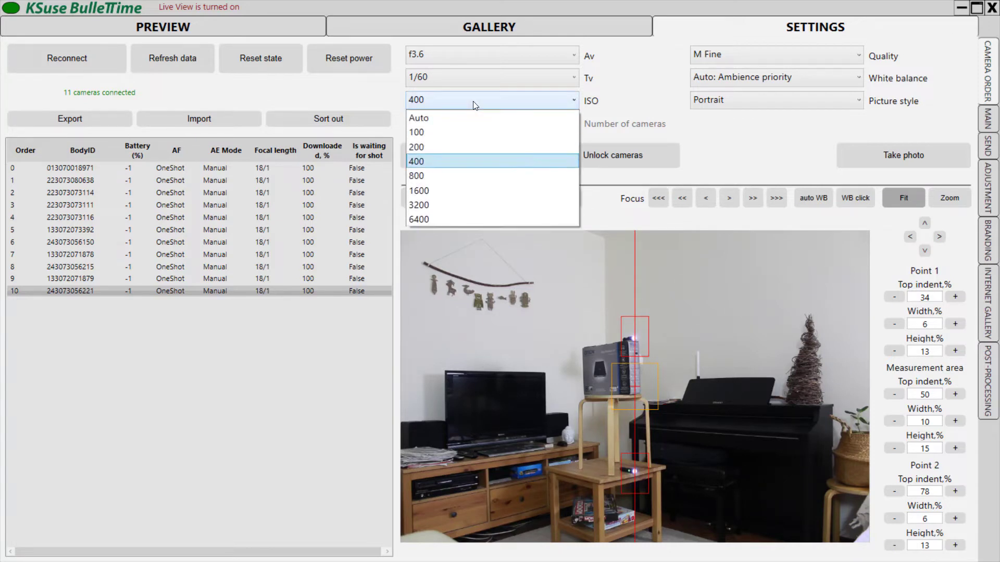
left_click(451, 134)
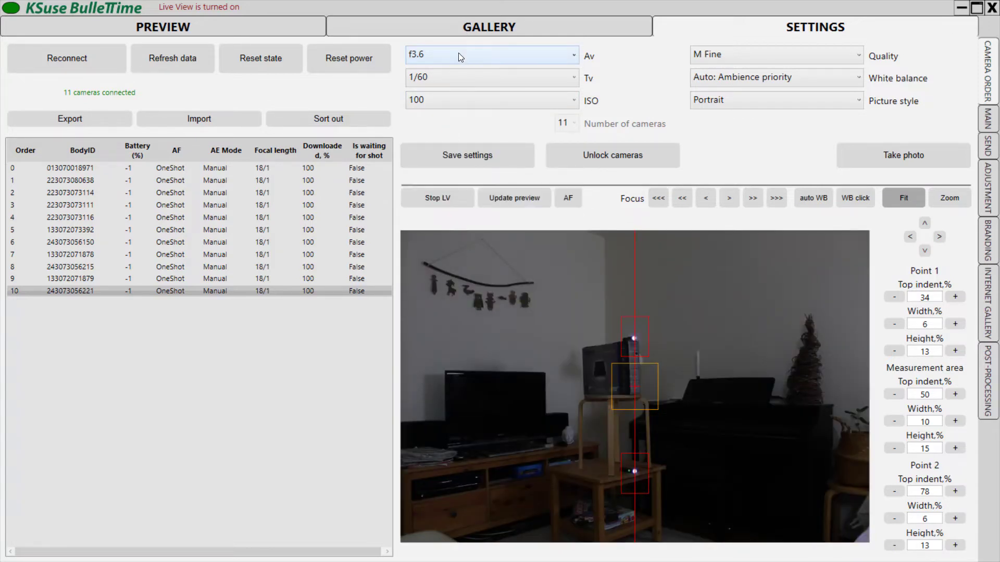
left_click(458, 52)
scroll(462, 156, "down", 3)
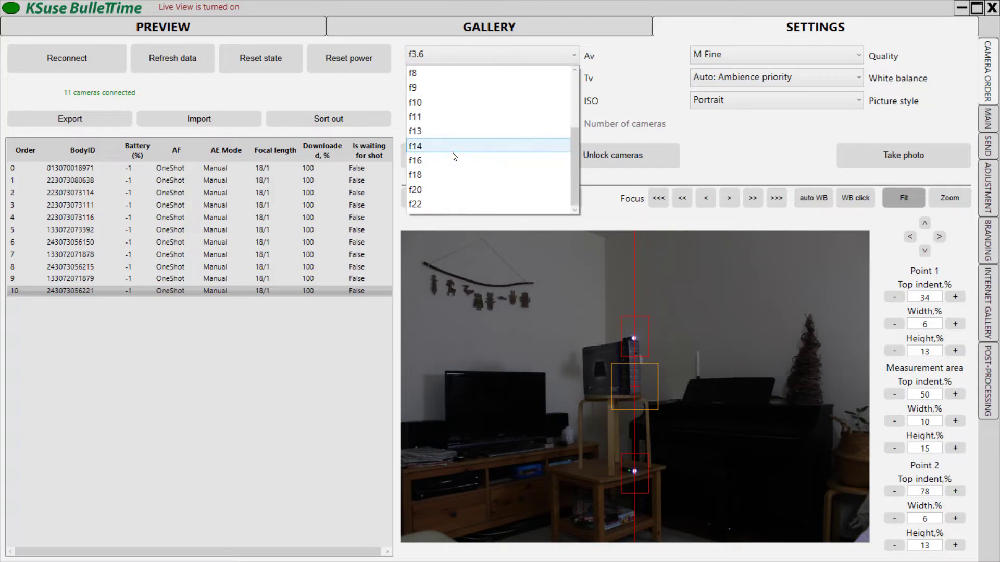
left_click(423, 186)
left_click(454, 53)
left_click(420, 160)
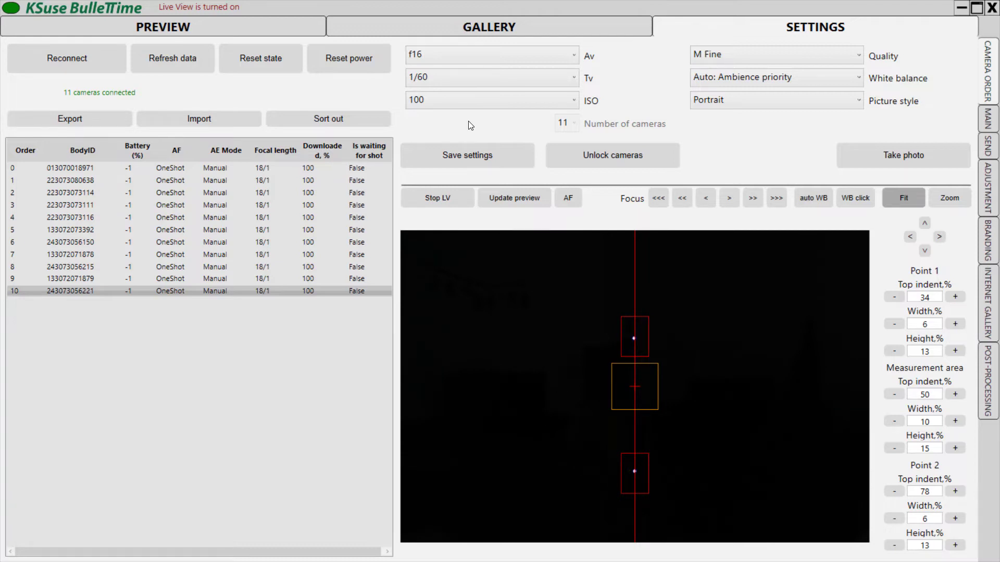
left_click(435, 204)
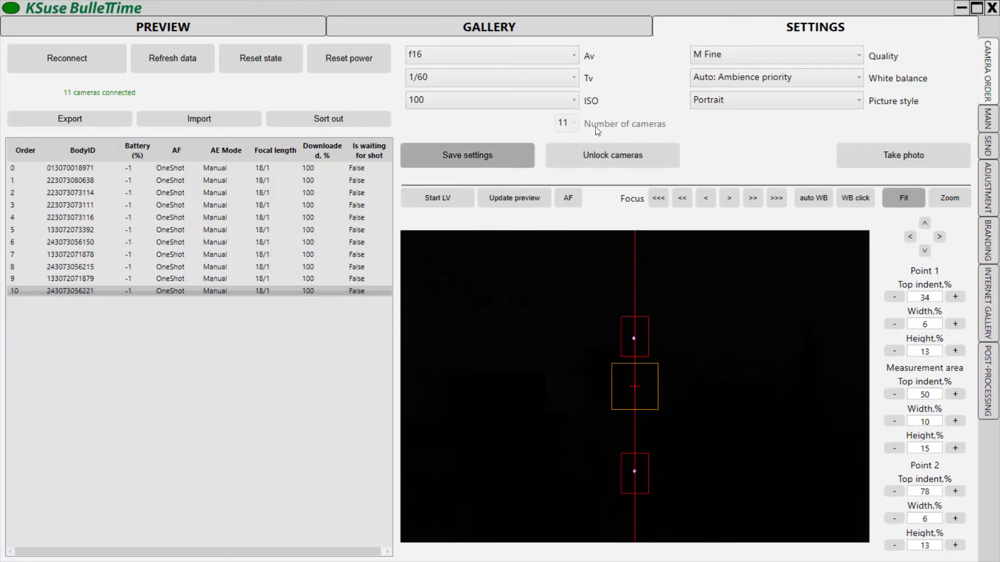
left_click(478, 166)
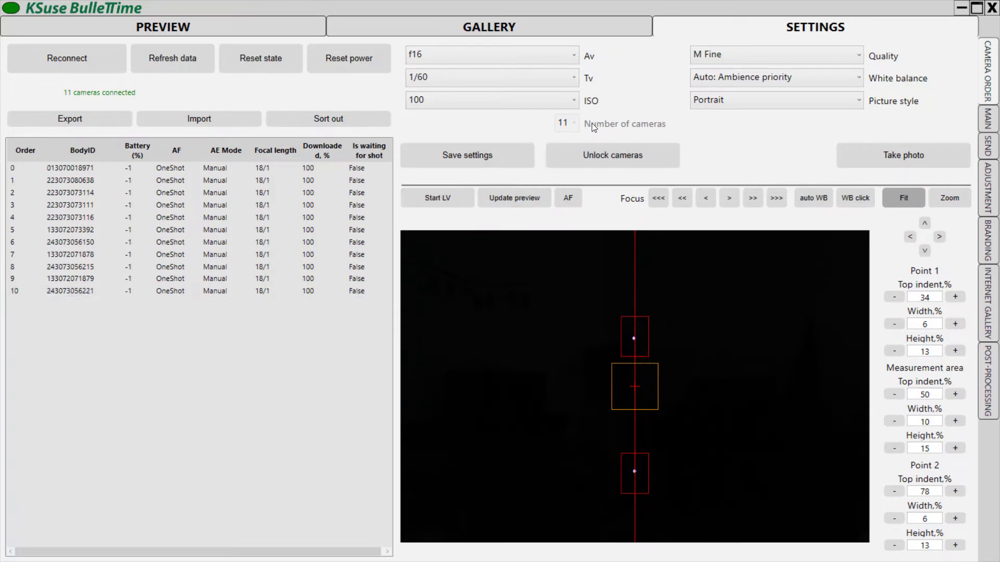
Inspect camera 1's calibration photo in the adjustment settings and run the coordinate check on the brightest points of all cameras
left_click(987, 201)
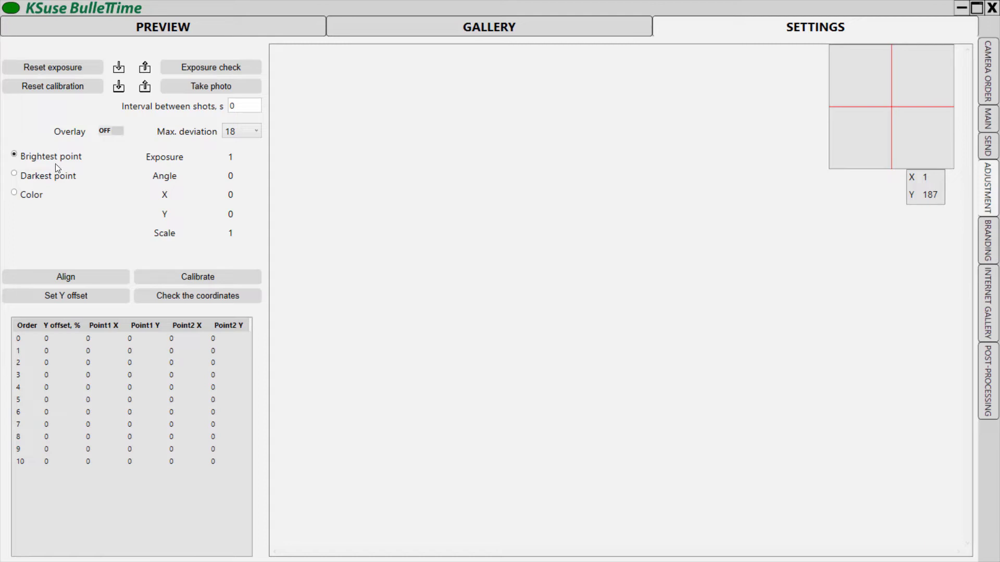
left_click(76, 352)
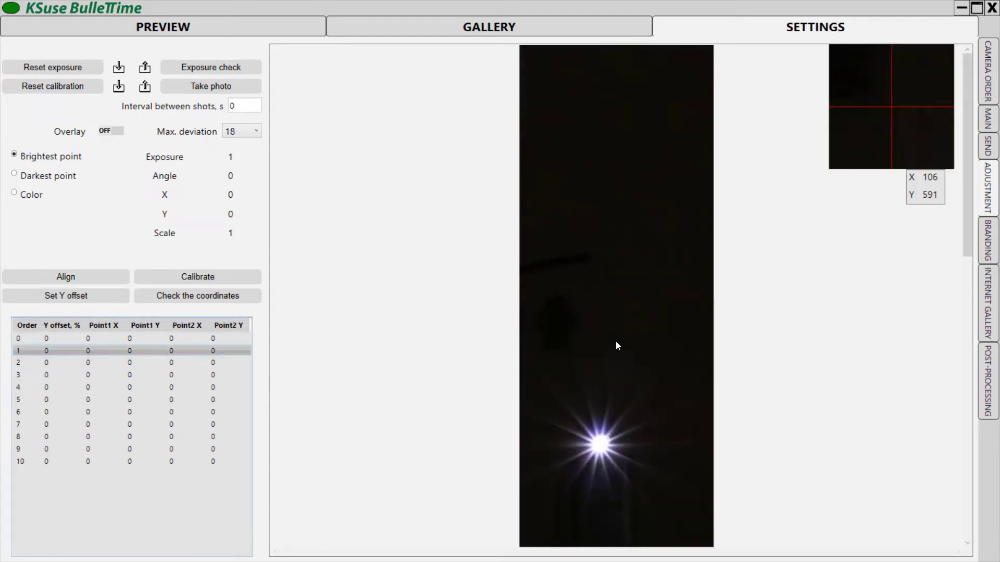
left_click_drag(965, 228, 967, 420)
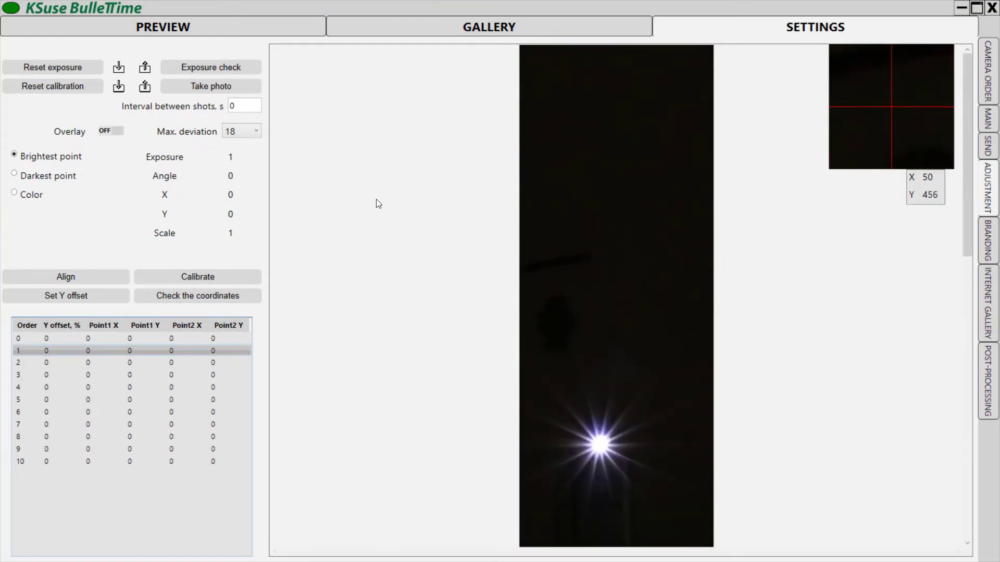
left_click(195, 301)
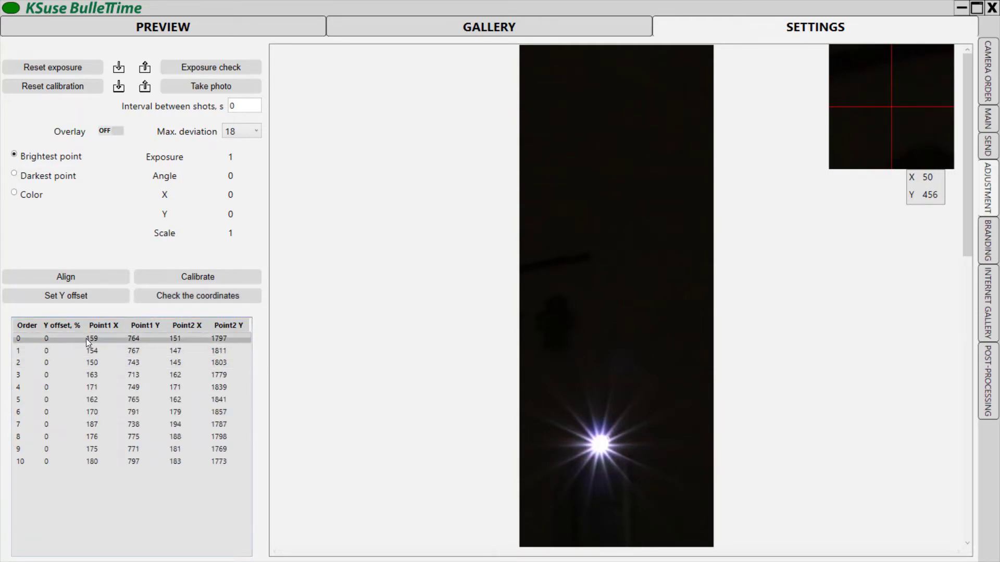
Examine the marked flashlight point in the calibration photos of the individual cameras, from camera 2 through 10 and camera 0
left_click(62, 360)
left_click(70, 377)
left_click(74, 388)
left_click(75, 400)
left_click(75, 412)
left_click(76, 434)
left_click(75, 449)
left_click(75, 461)
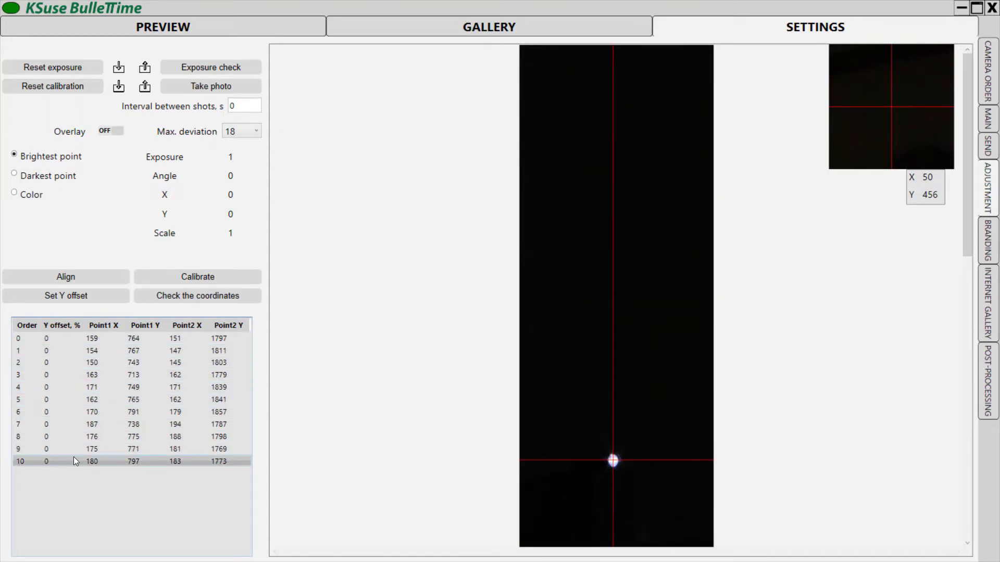
left_click(93, 339)
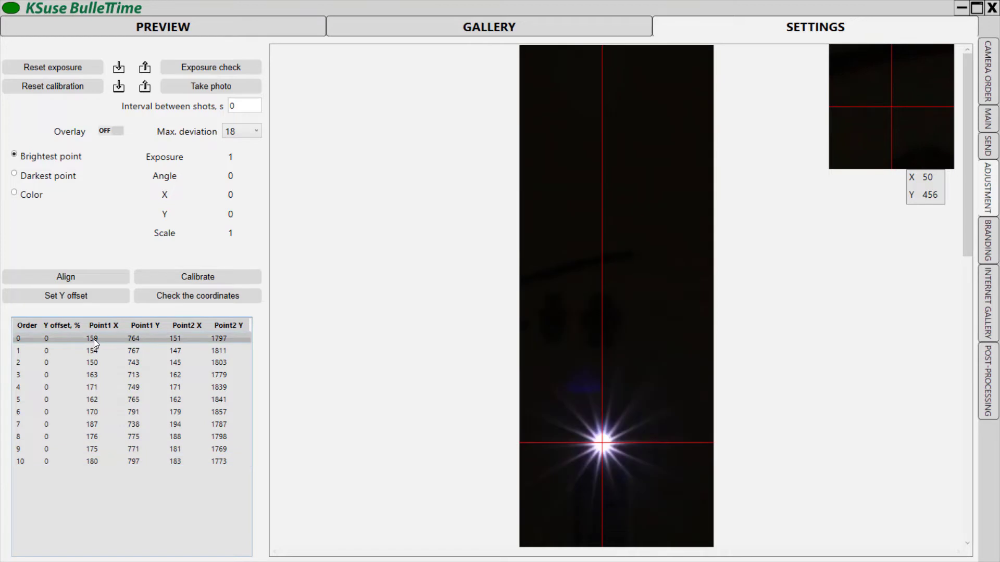
Calibrate the cameras from the detected points and take a test shot in the preview
left_click(176, 277)
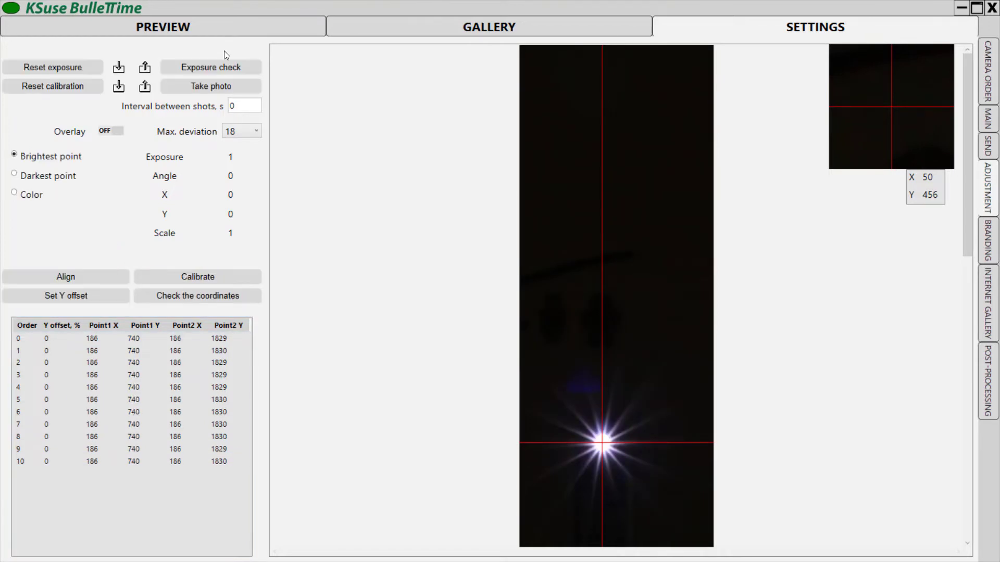
left_click(174, 30)
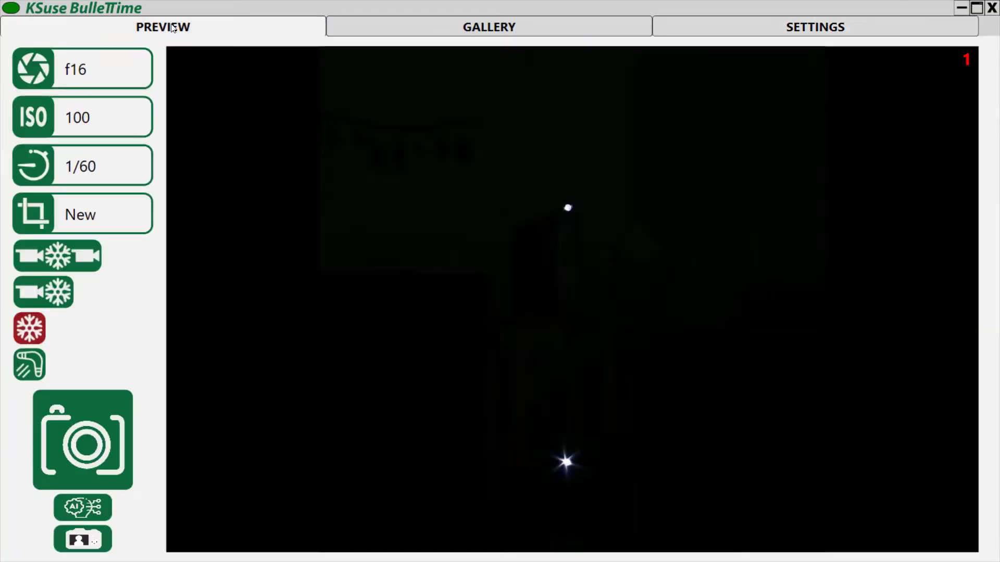
left_click(56, 437)
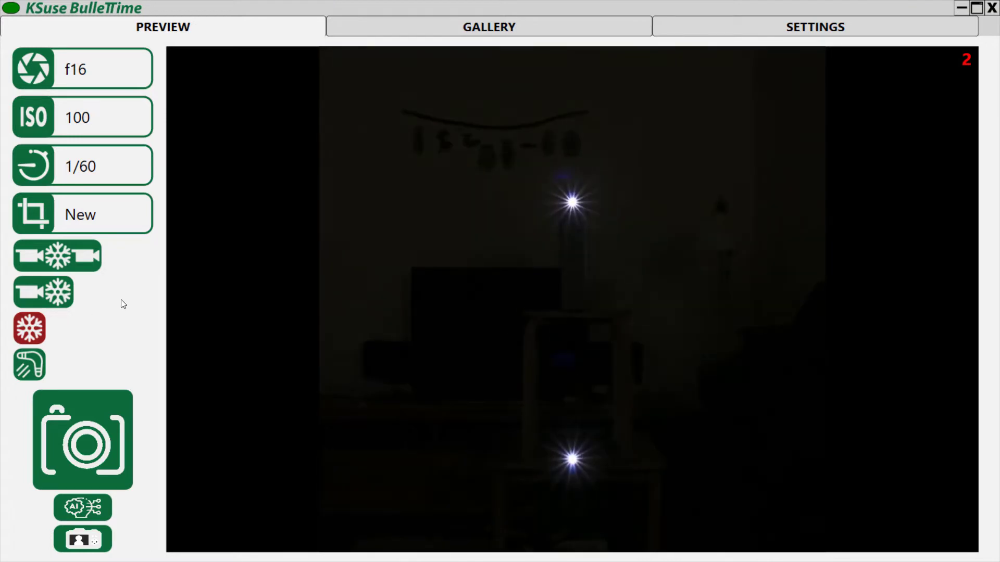
Set the ISO to 800 and the aperture to f4, and take another test shot
left_click(118, 119)
left_click(522, 302)
left_click(113, 67)
left_click(397, 121)
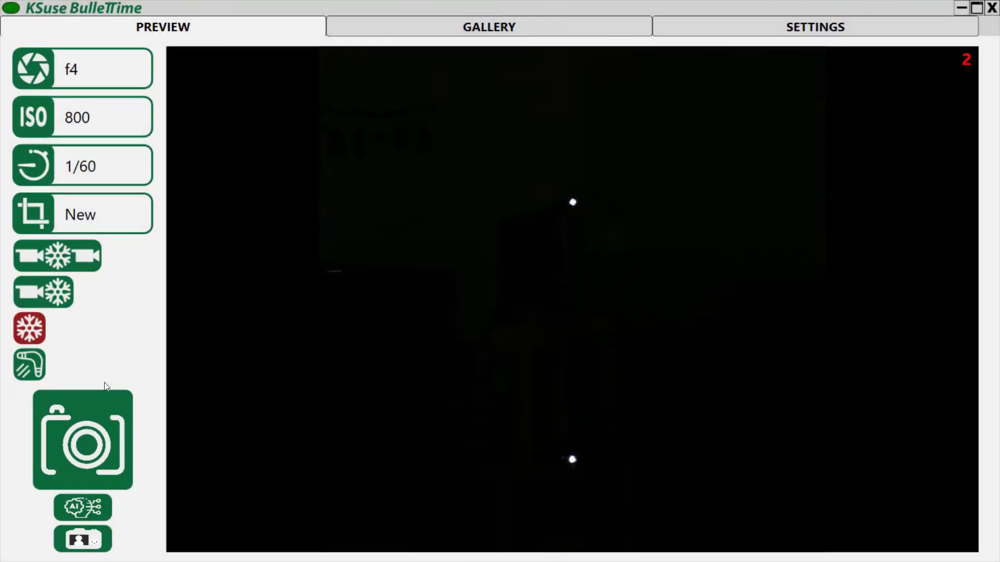
left_click(82, 433)
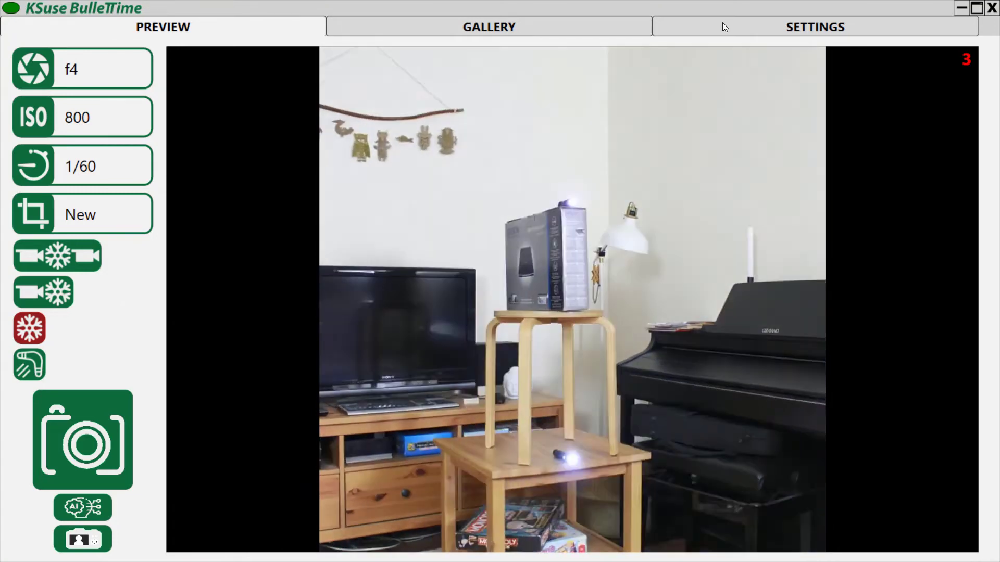
Make a photo of the scene in the branding settings and check the crop frame on the individual cameras' images
left_click(723, 24)
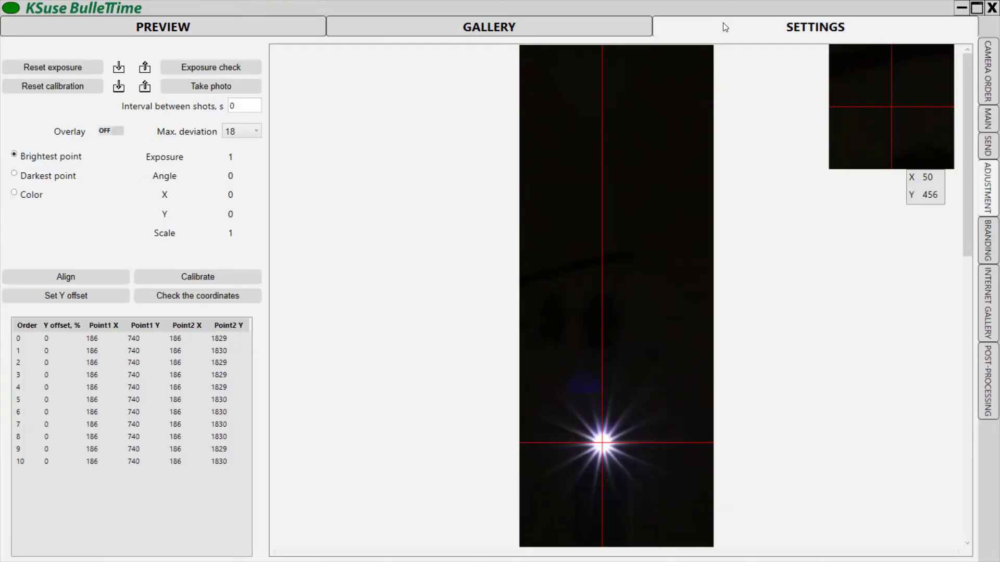
left_click(991, 243)
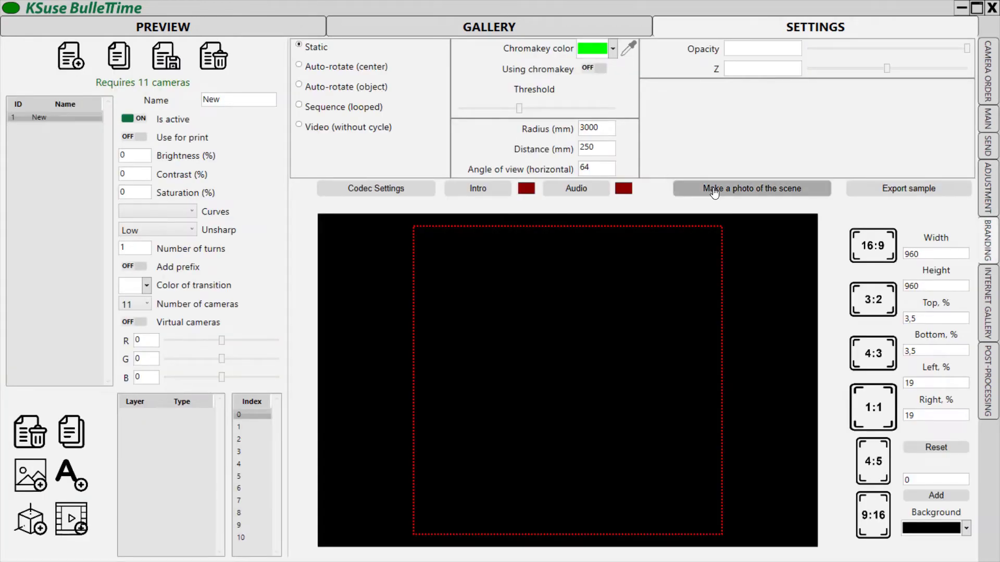
left_click(693, 193)
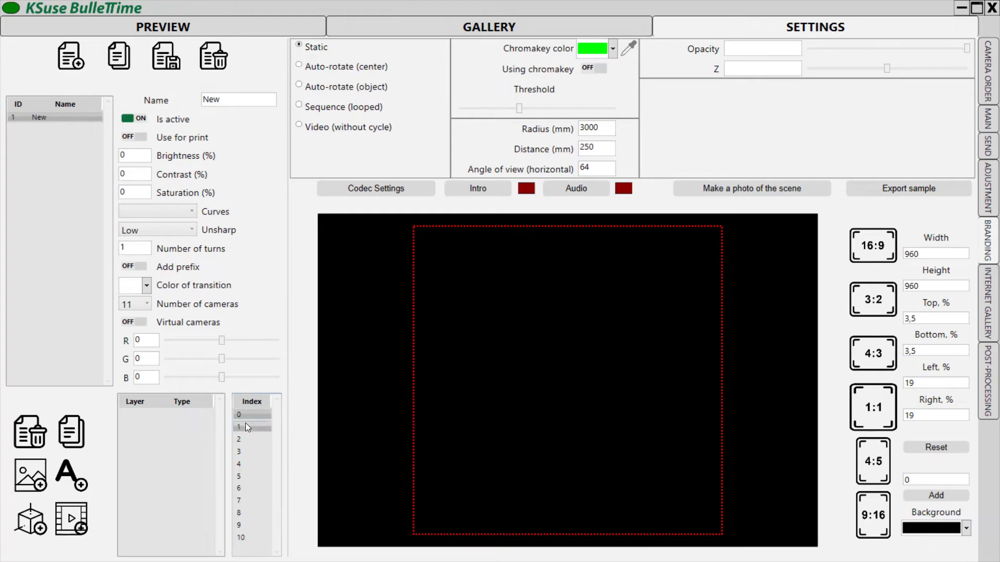
left_click(247, 442)
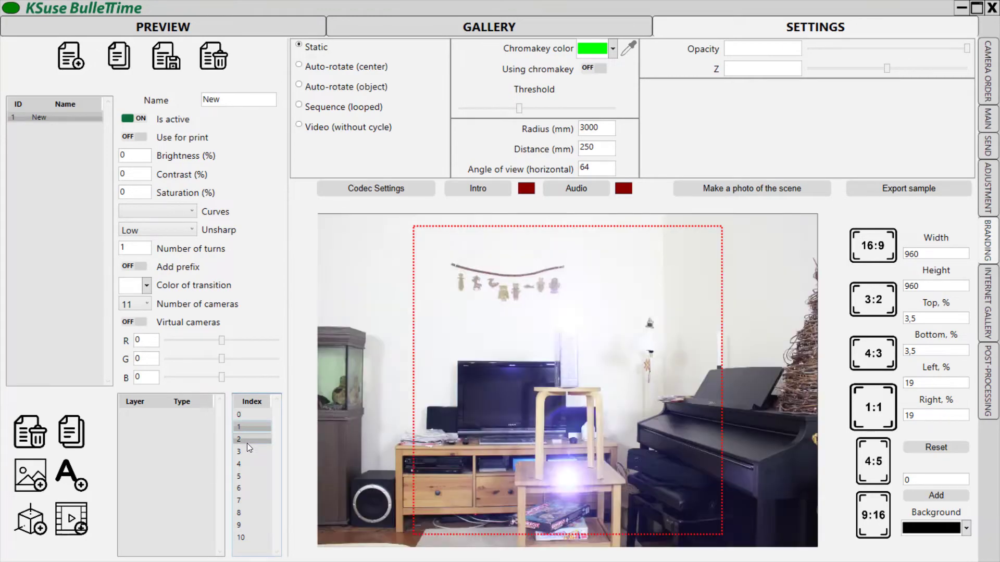
left_click(244, 539)
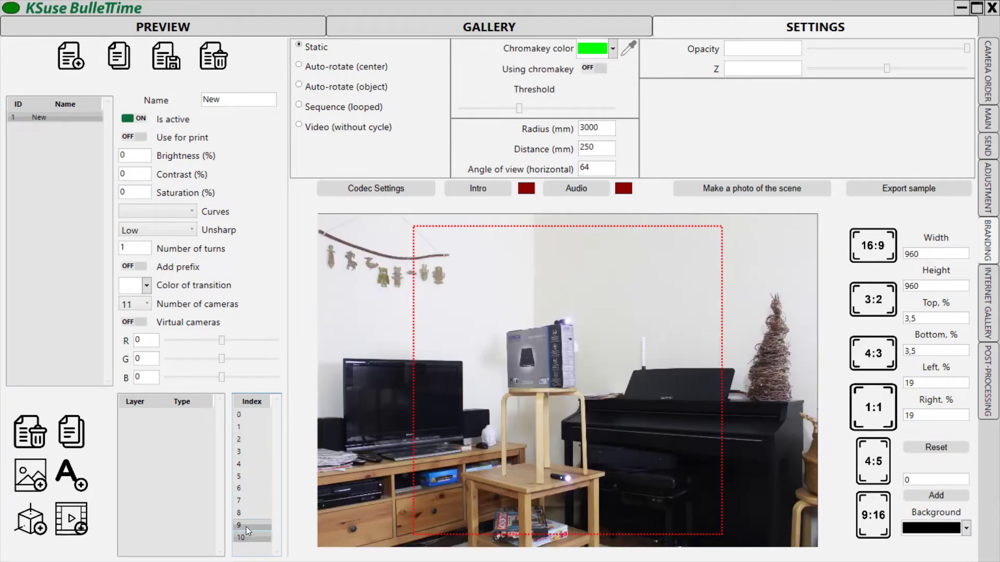
left_click(245, 525)
left_click(252, 503)
left_click(253, 464)
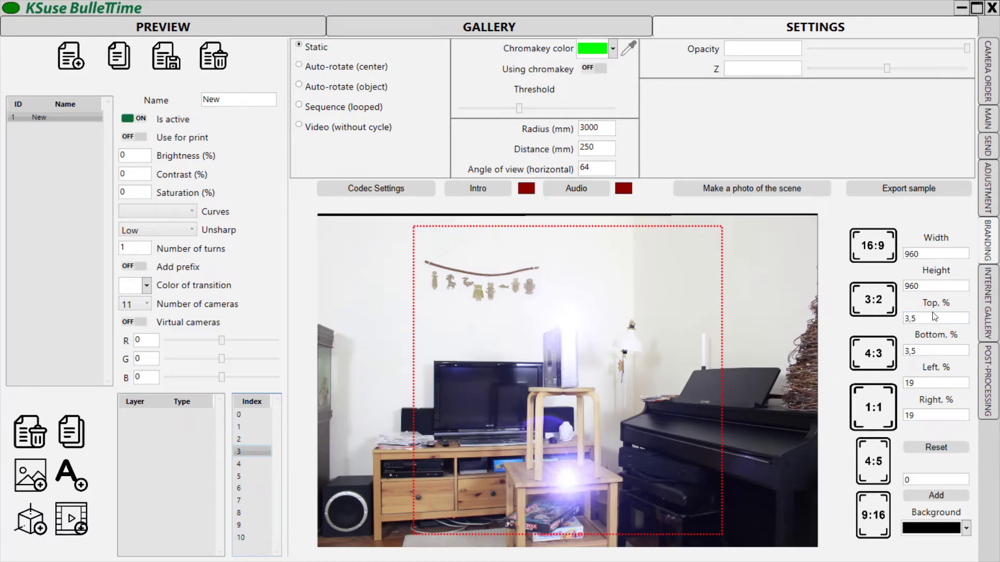
Set the crop's top and bottom margins to 2% and apply the 1:1 aspect ratio
left_click_drag(929, 318, 904, 318)
type("2")
key("Tab")
type("2")
key("Tab")
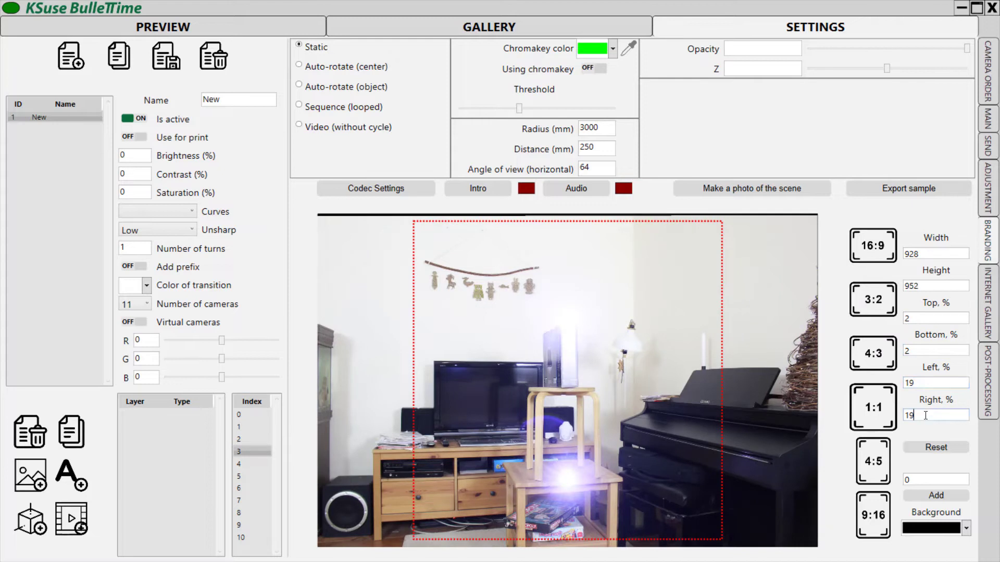
left_click(872, 405)
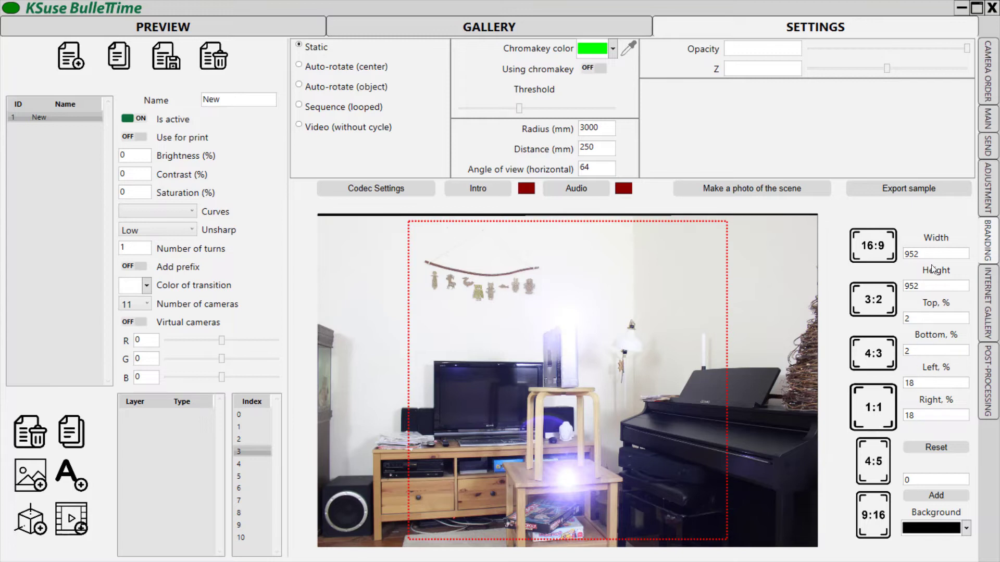
Set the output size to 1080 by 1080 and save the branding template
left_click_drag(932, 254, 896, 254)
type("1080")
key("Tab")
type("1080")
left_click(172, 63)
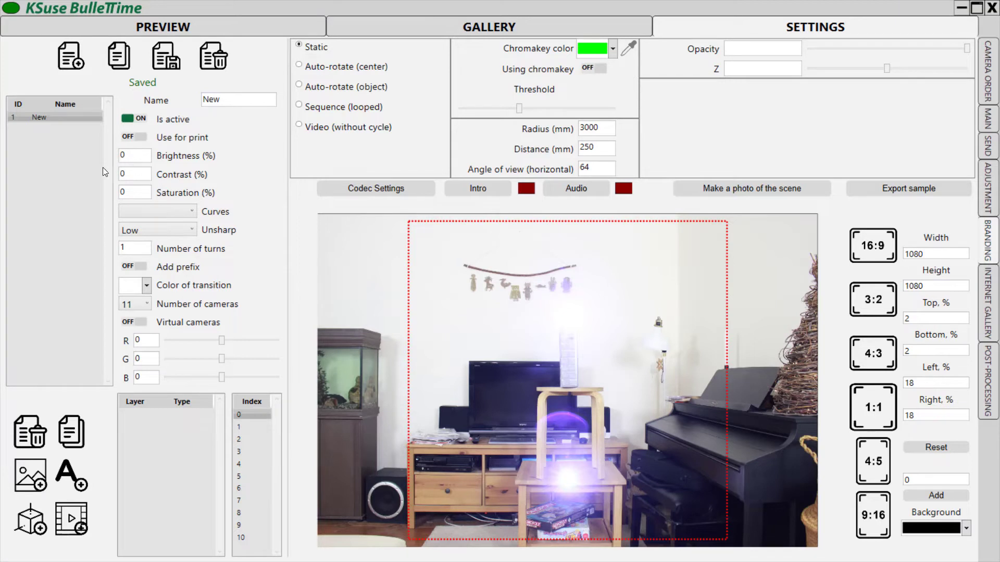
Set the template's contrast and saturation to 5% and its unsharp level to Medium, and save it
double_click(132, 174)
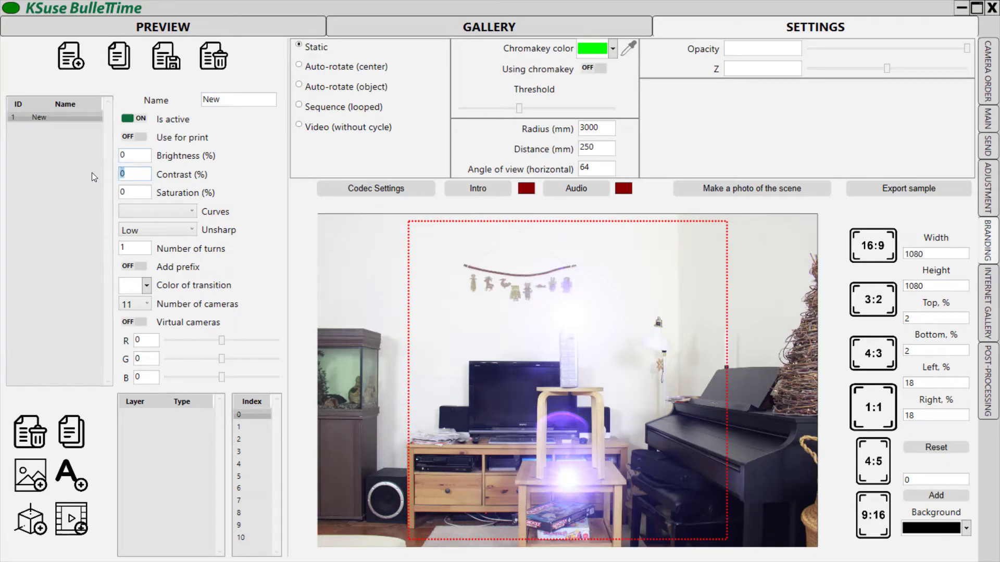
type("5")
key("Tab")
left_click(171, 208)
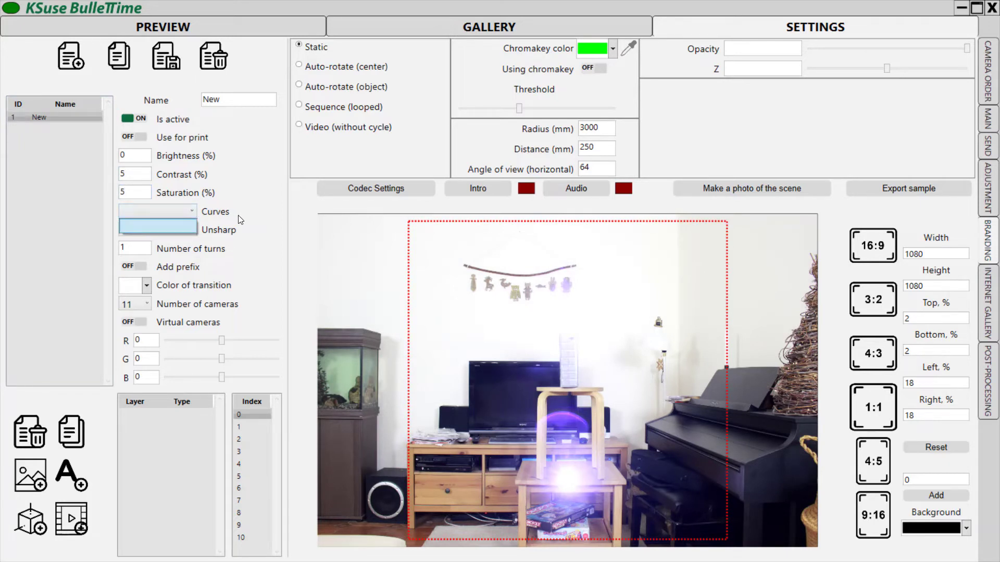
left_click(177, 230)
left_click(135, 240)
scroll(190, 233, "down", 1)
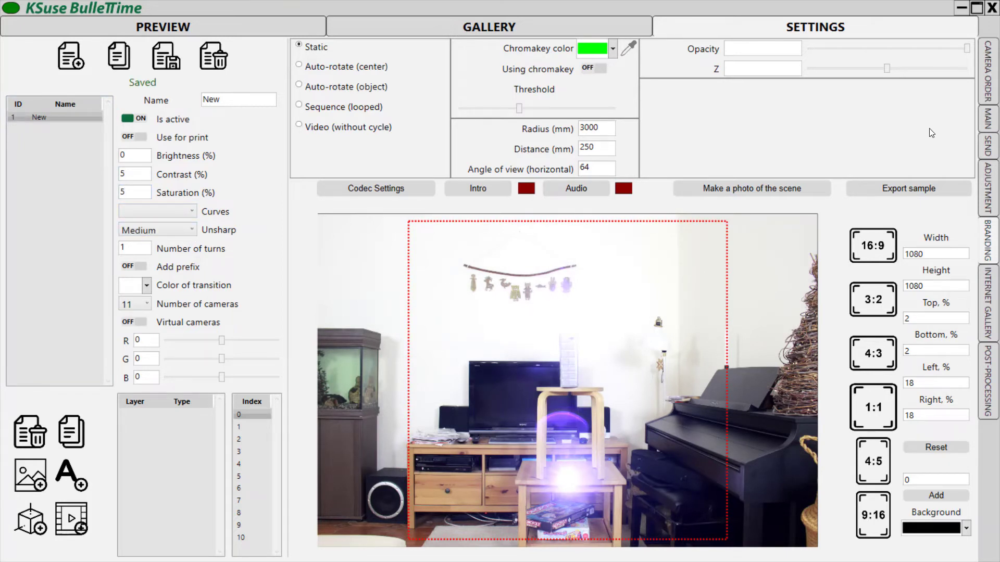
Enable AI video creation for all shots with the v3 db 2 neural network and check the AI video frame rate options
left_click(990, 123)
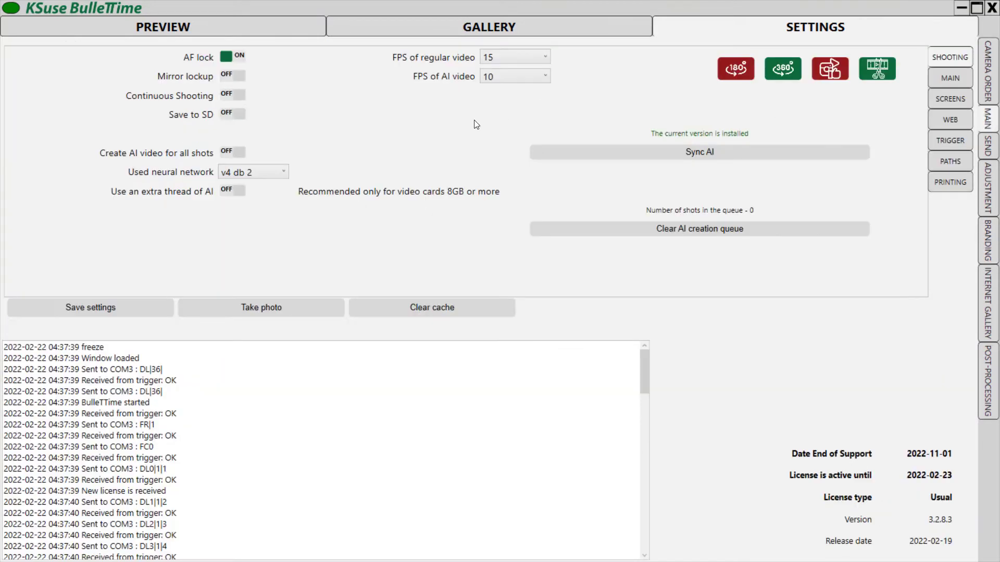
left_click(233, 151)
left_click(234, 171)
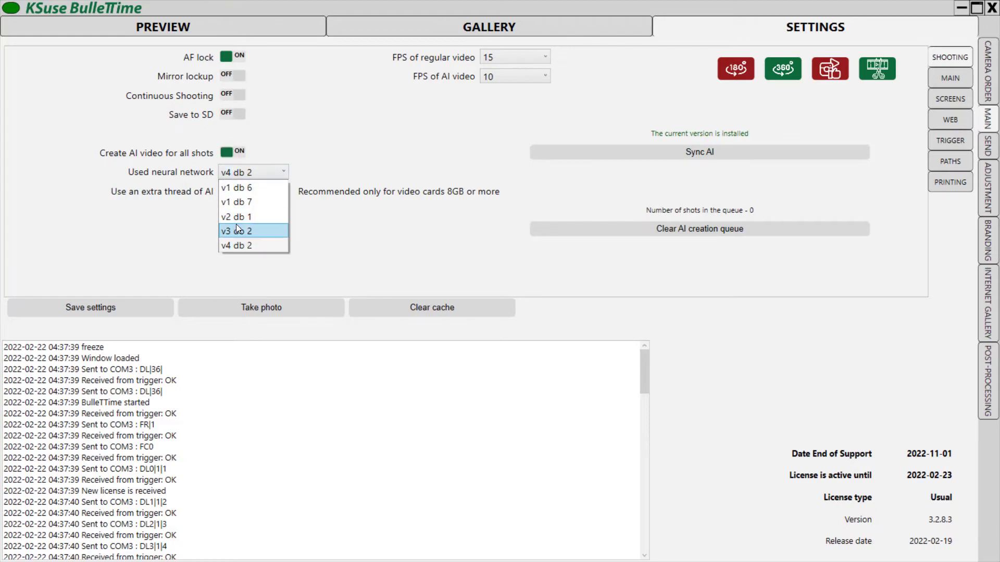
left_click(237, 231)
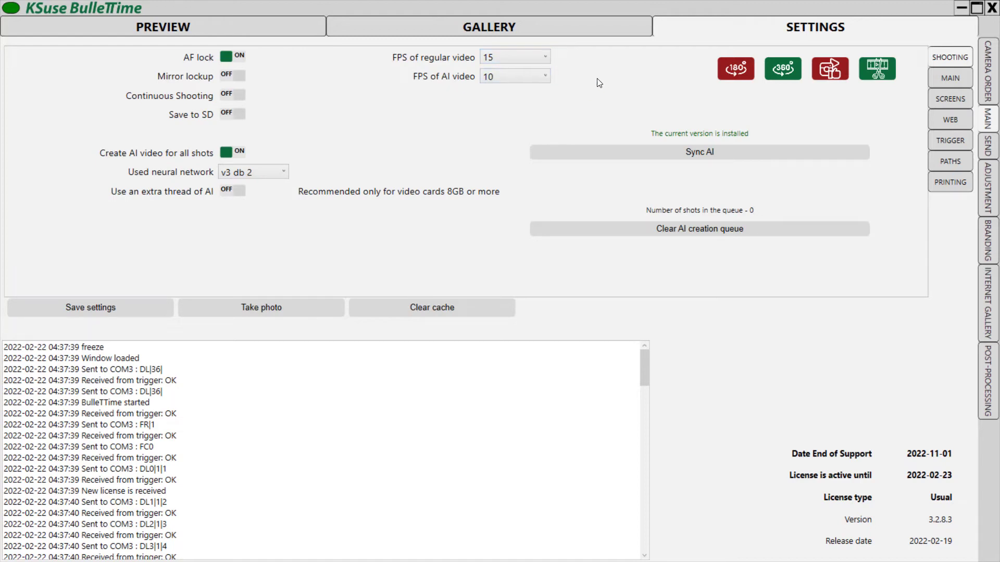
left_click(544, 76)
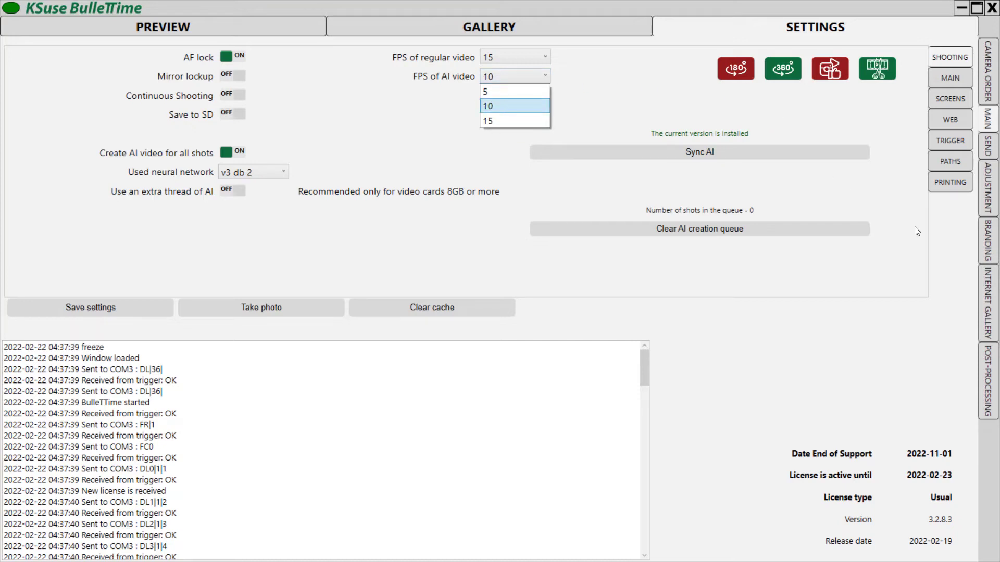
left_click(942, 229)
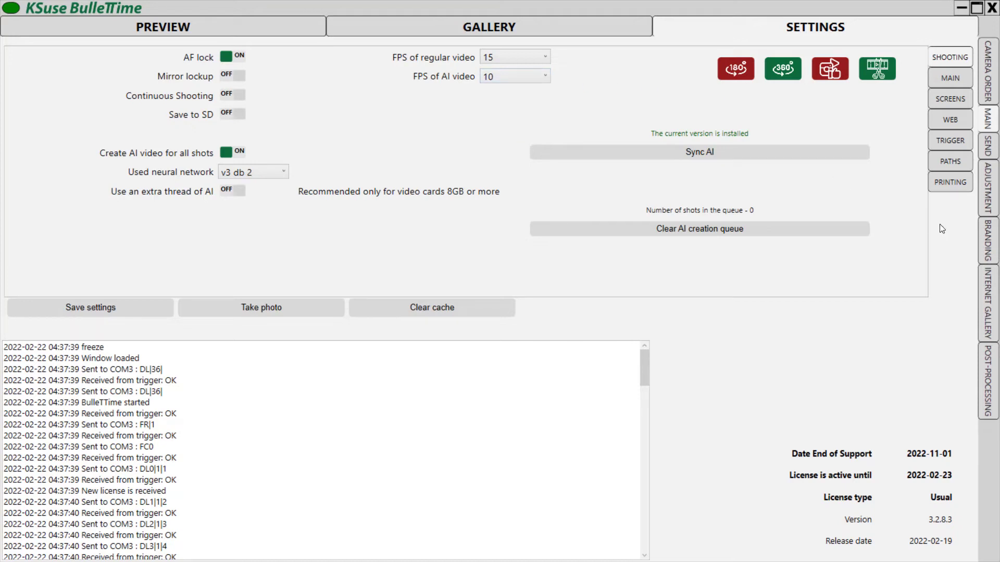
Enable virtual cameras with 31 cameras in the branding template, add an image layer and save
left_click(989, 252)
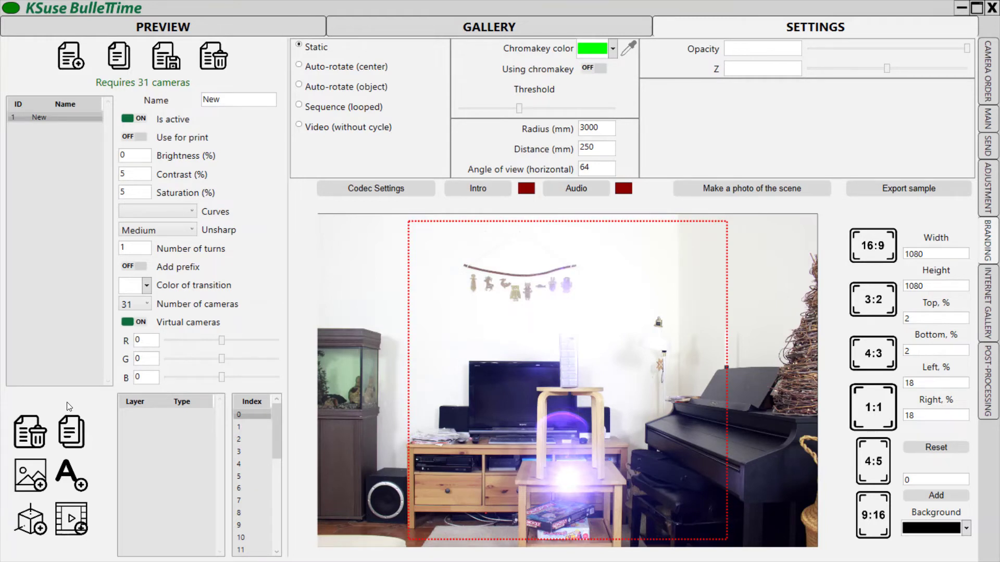
left_click(33, 480)
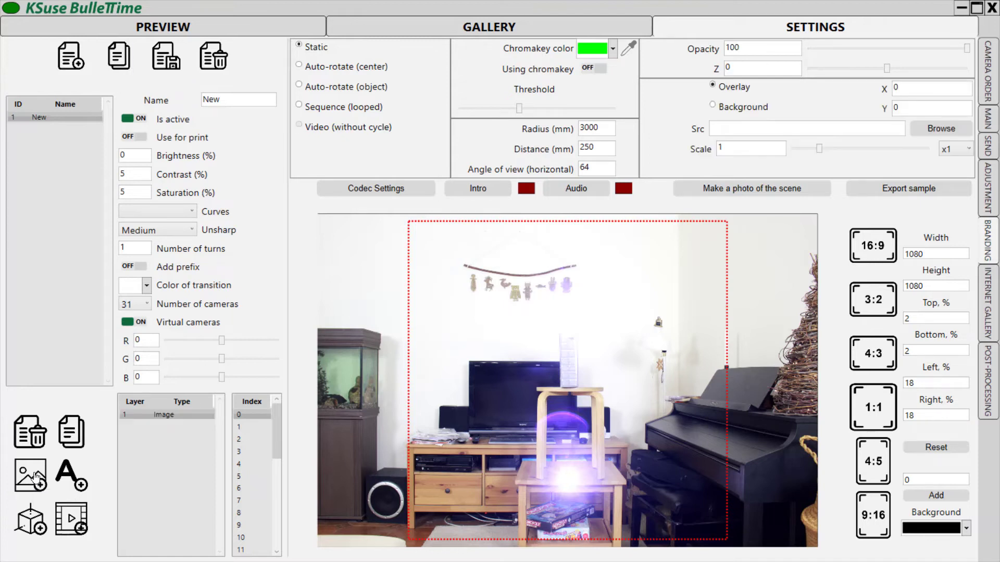
left_click(164, 57)
Load the Counter image files from the Comp 1 folder as a looped sequence, reduce the overlay's scale and save the template
left_click(926, 128)
left_click(212, 132)
left_click(389, 291)
left_click(300, 107)
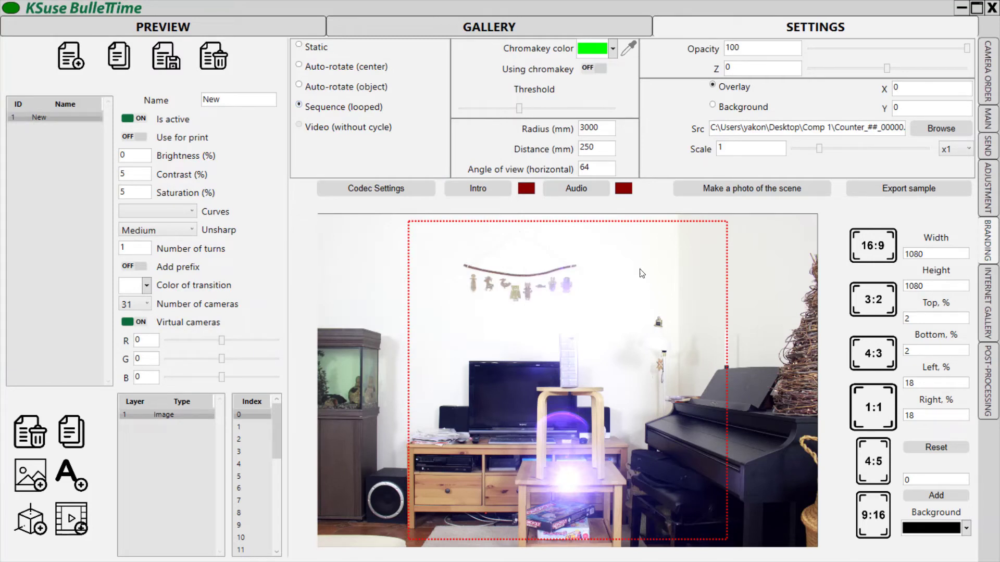
mouse_move(819, 150)
left_mouse_down()
mouse_move(801, 159)
mouse_move(806, 151)
left_mouse_up()
left_click(159, 62)
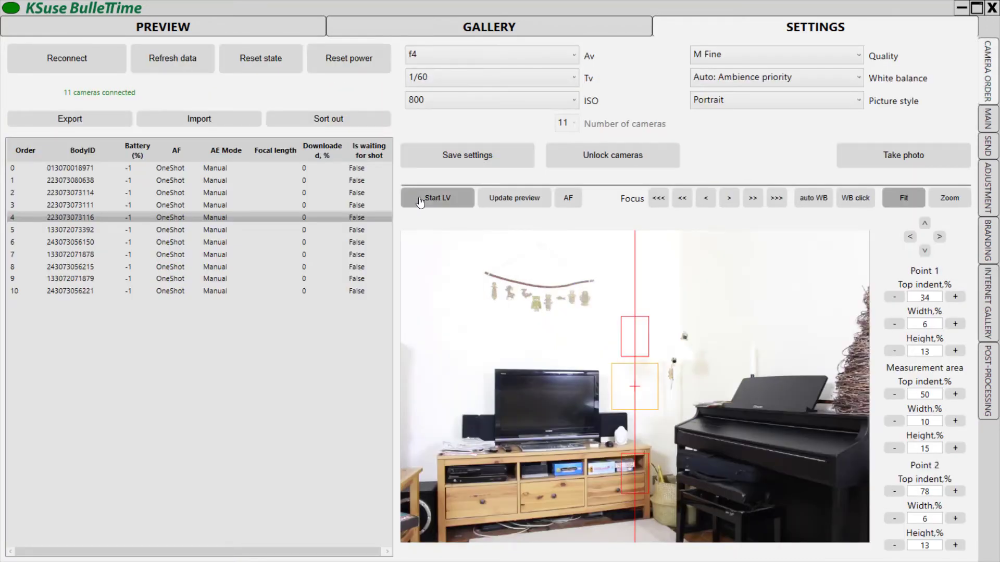
Using Live View on camera 4, set the shutter speed to 1/250 and the aperture to f3.6, and stop Live View
left_click(424, 198)
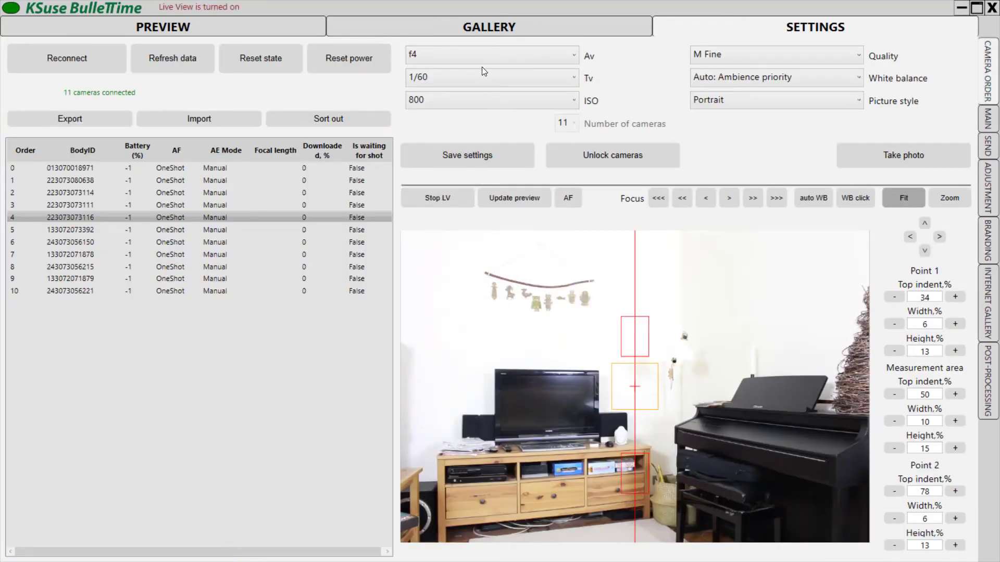
left_click(467, 79)
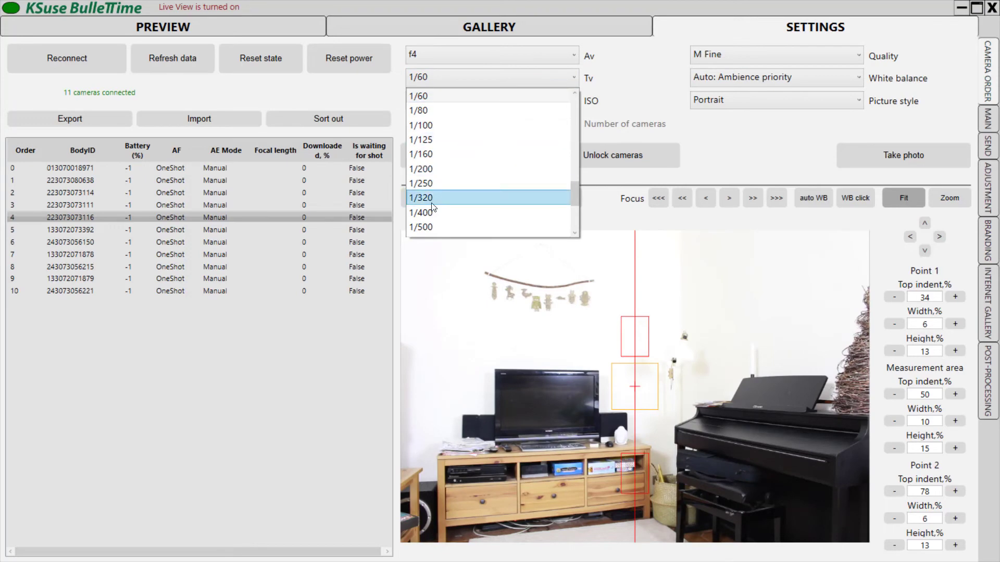
left_click(437, 185)
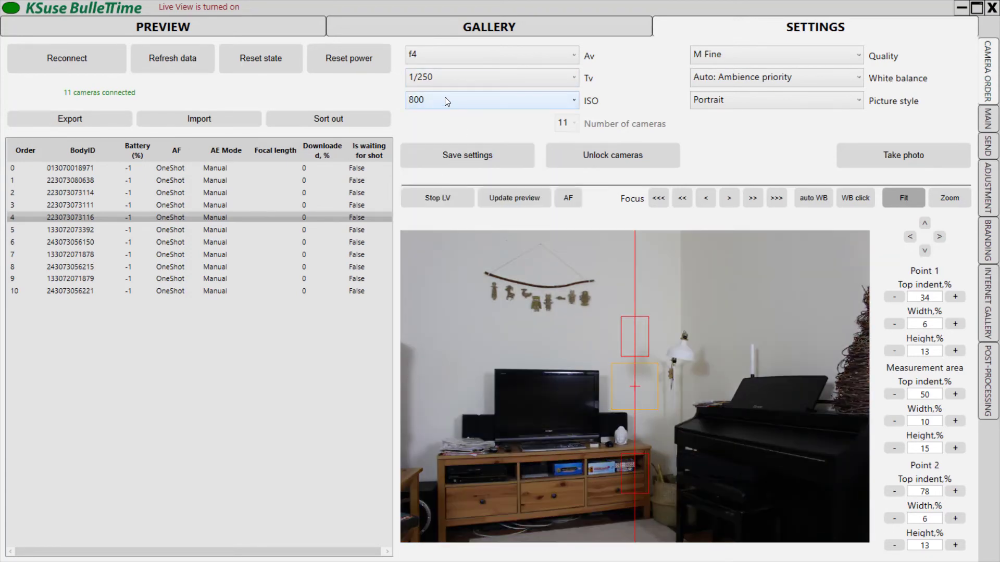
left_click(455, 52)
scroll(444, 70, "up", 1)
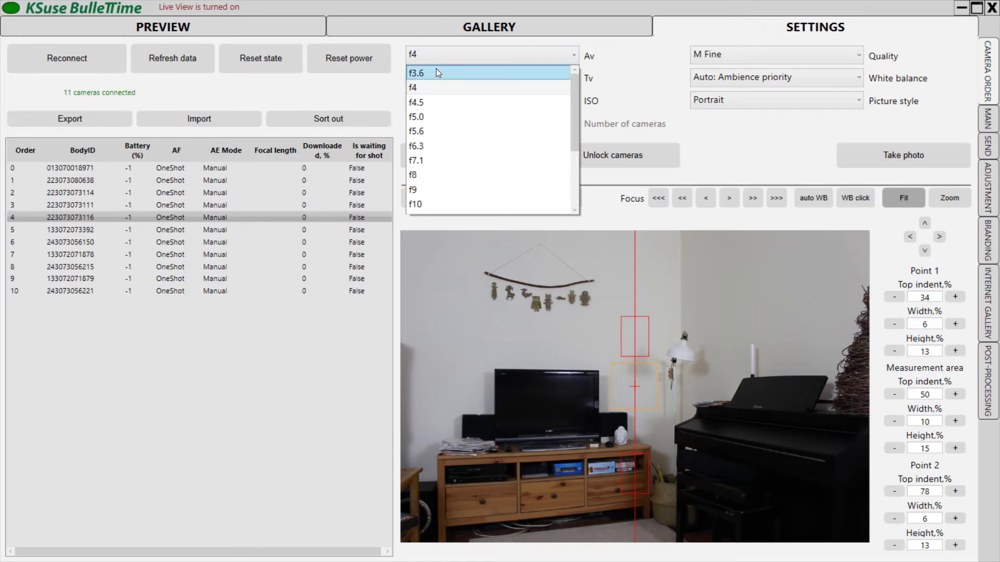
left_click(436, 71)
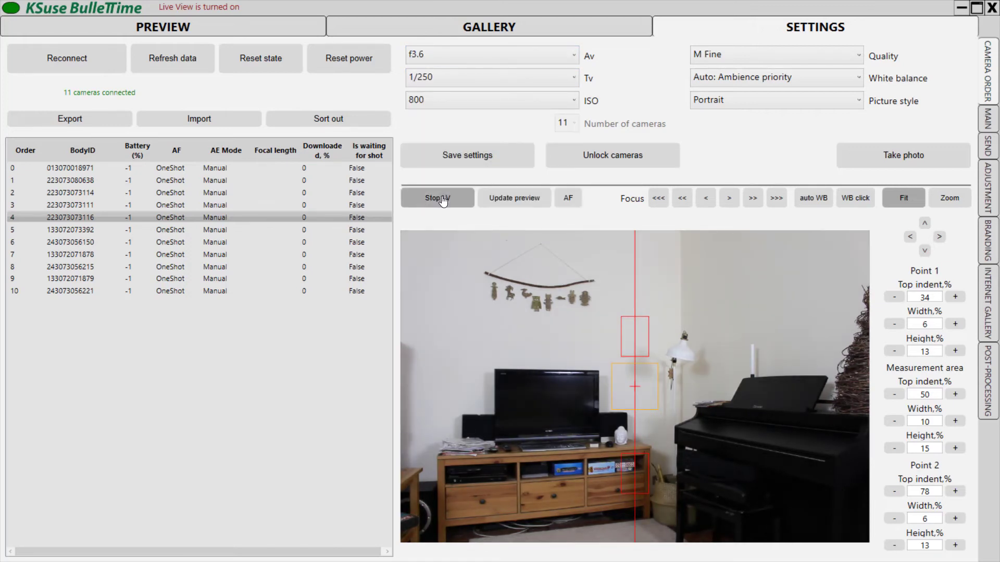
left_click(441, 199)
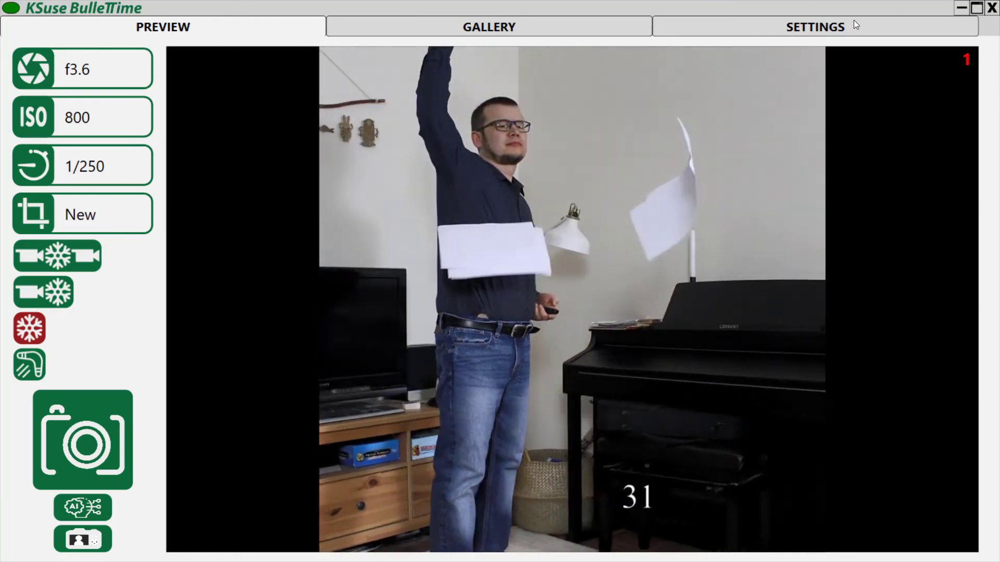
Examine the end of the log in the main settings for the video and AI processing times of the last shot
left_click(854, 24)
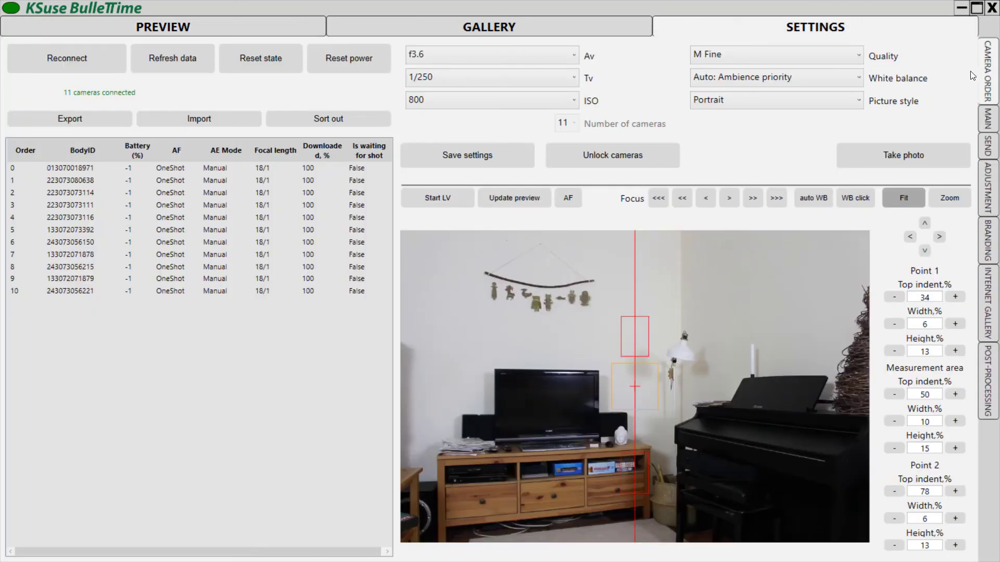
left_click(988, 121)
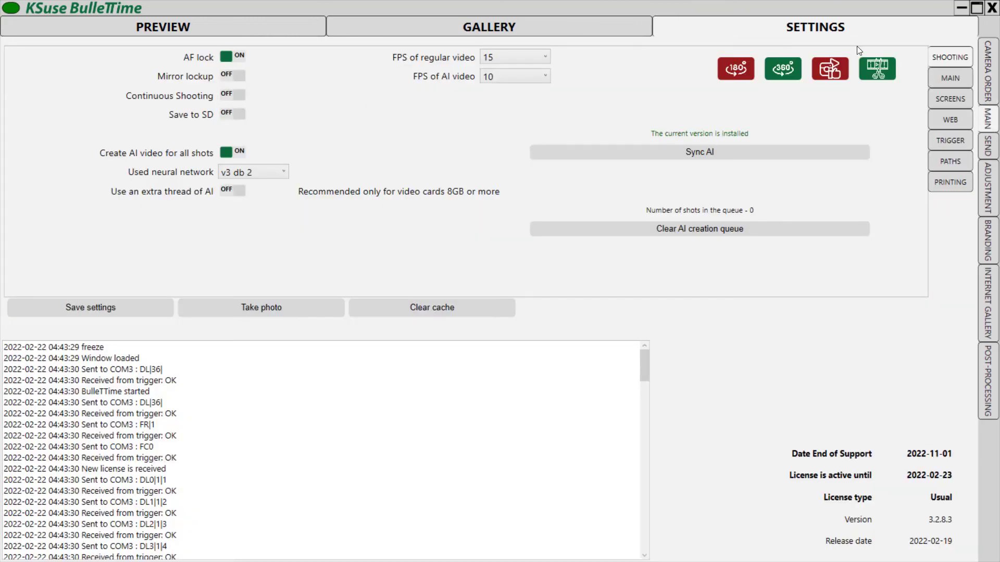
left_click(993, 78)
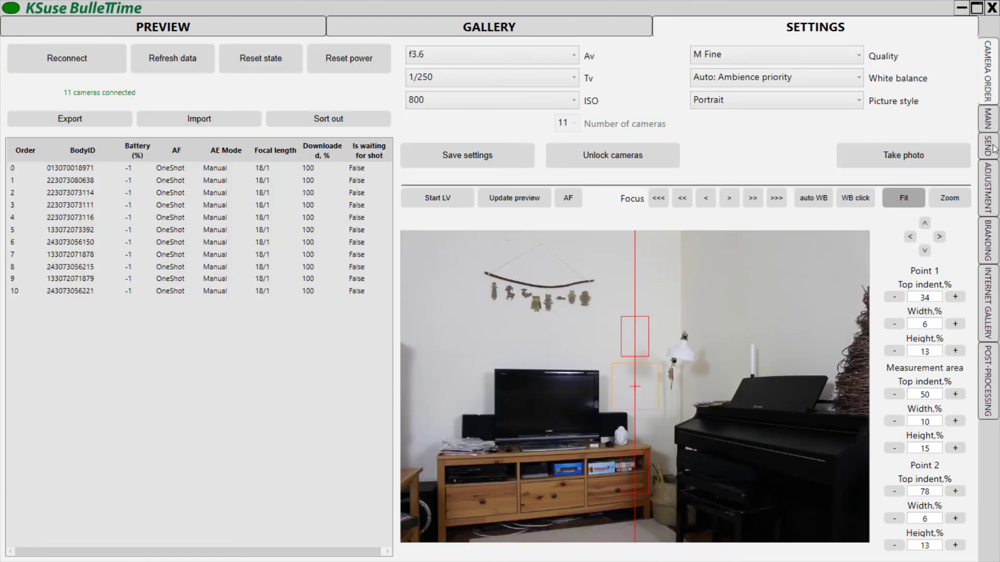
left_click(988, 120)
scroll(453, 464, "down", 10)
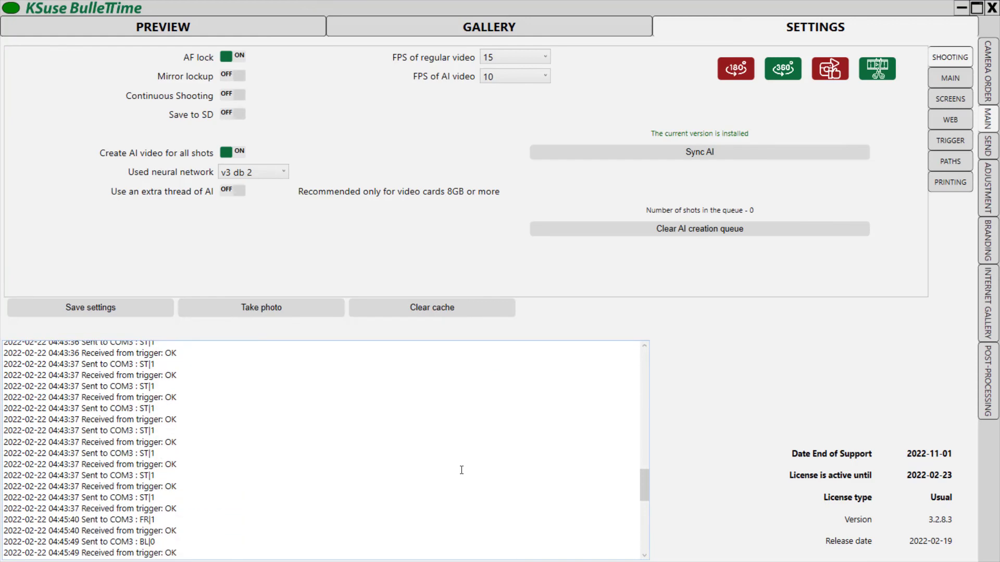
scroll(461, 470, "down", 10)
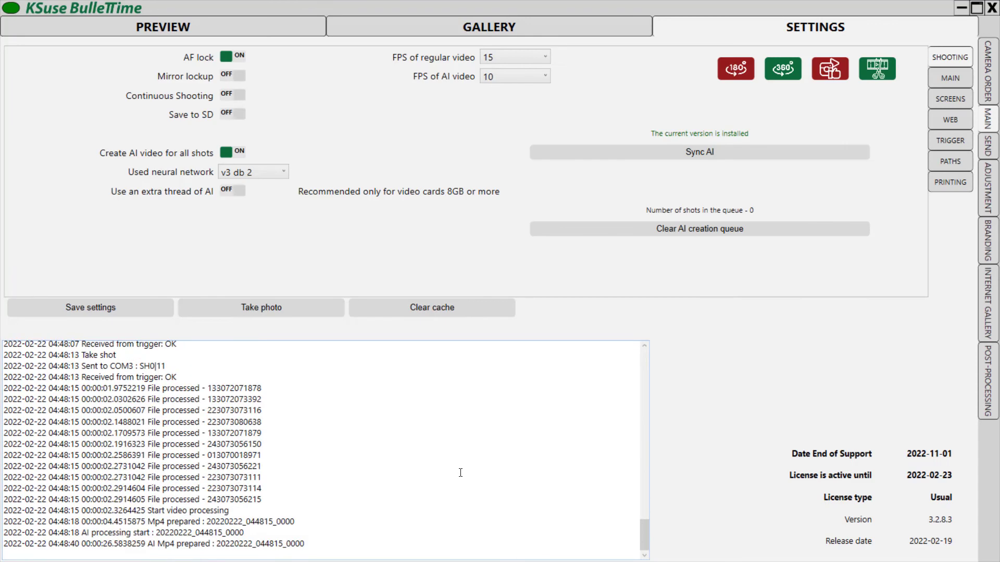
Return to the preview and take another bullet-time shot
left_click(213, 27)
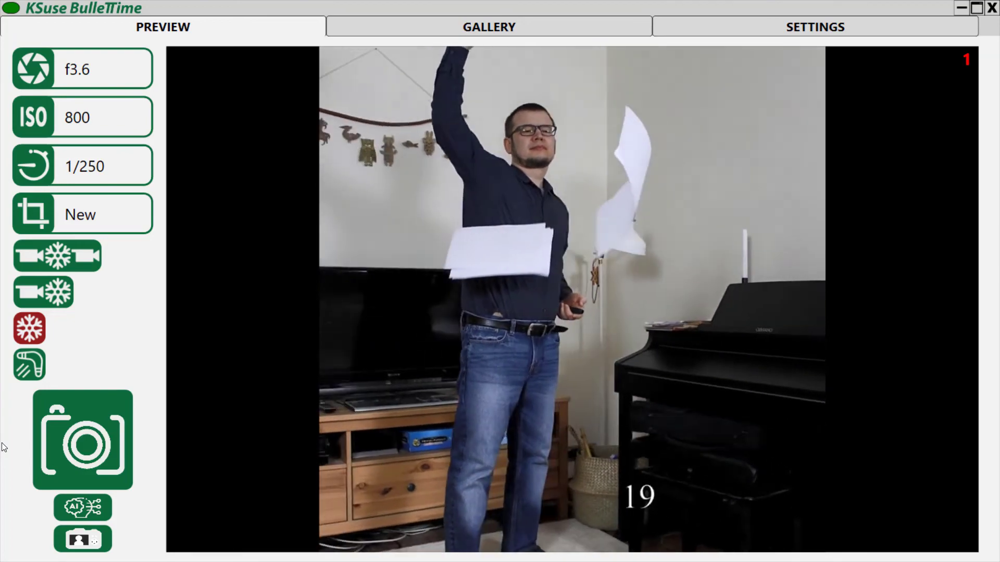
key("space")
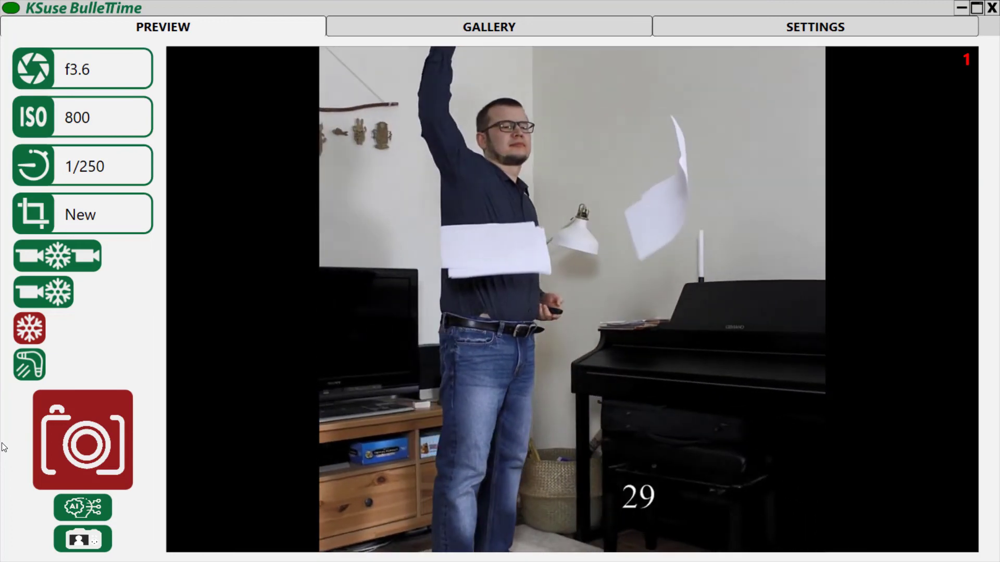
key("space")
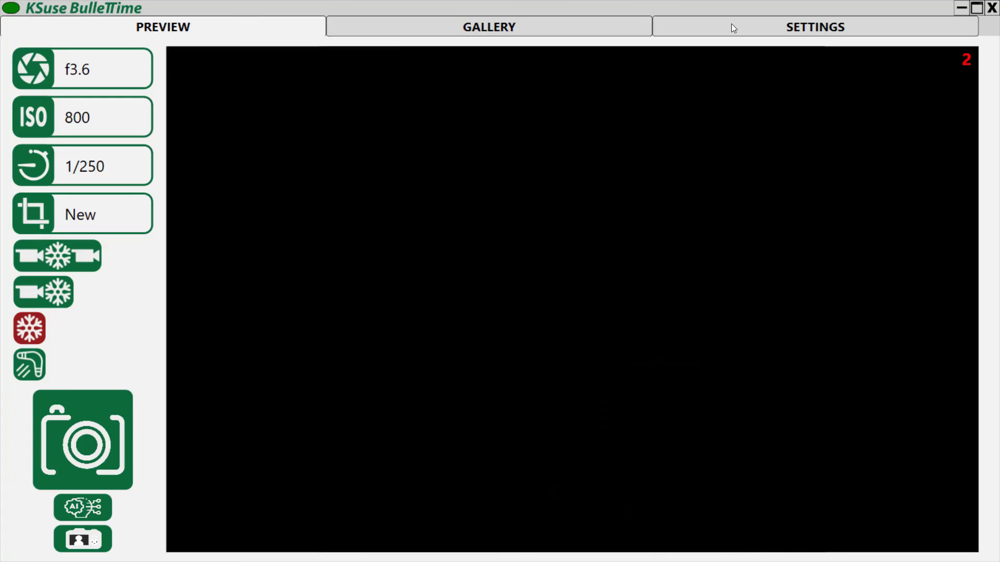
In the main trigger settings, change the trigger type to usb and save the settings
left_click(733, 28)
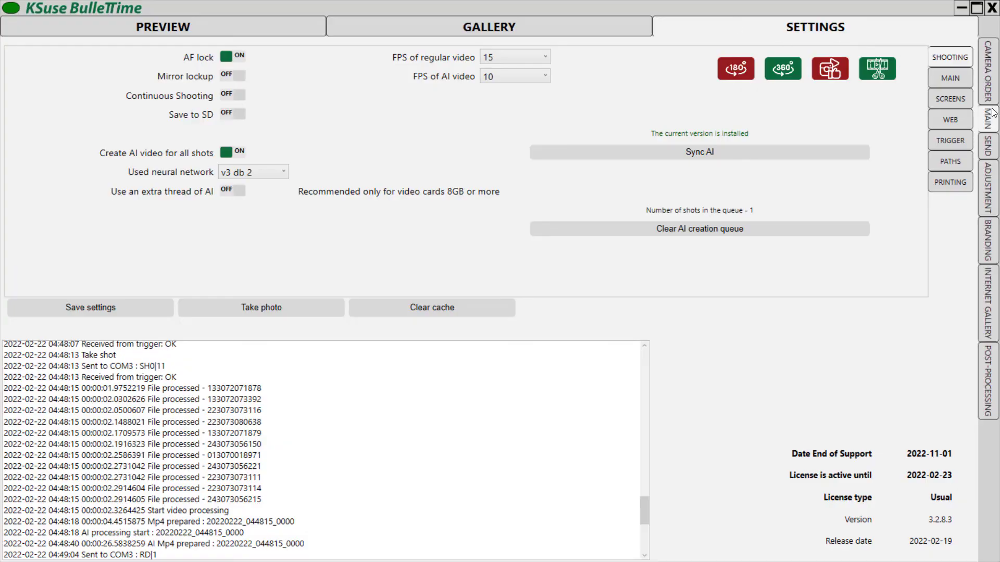
left_click(950, 141)
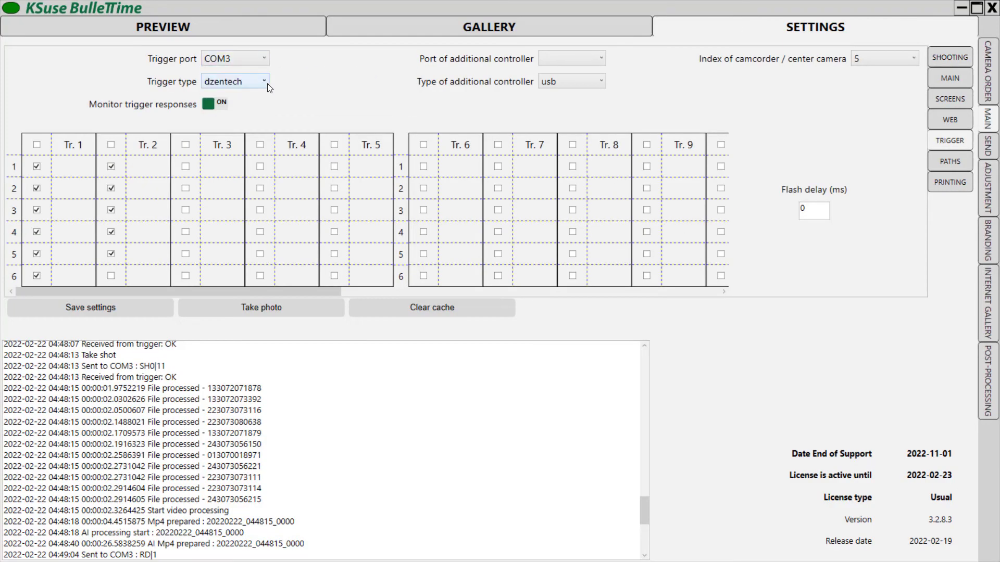
left_click(235, 98)
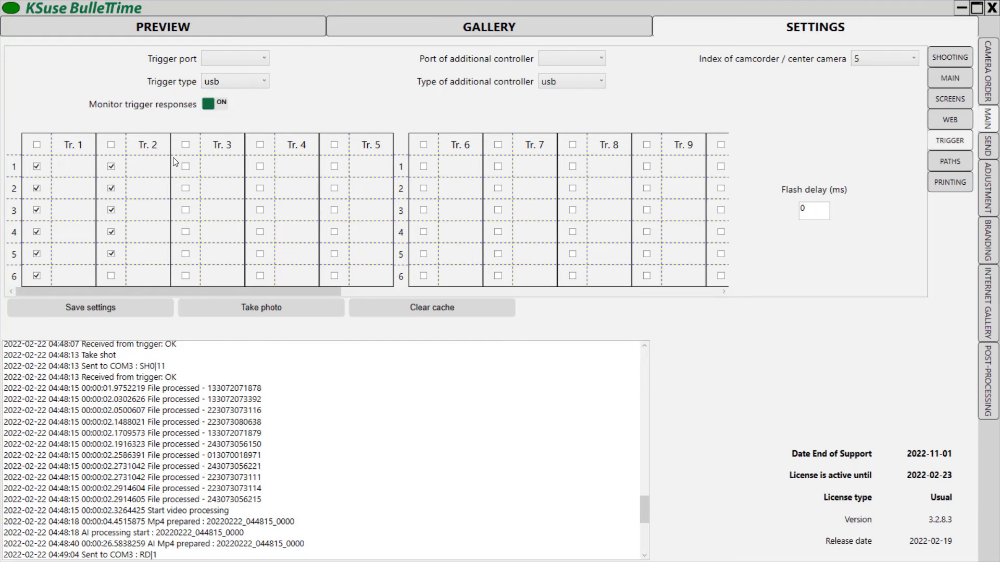
left_click(70, 312)
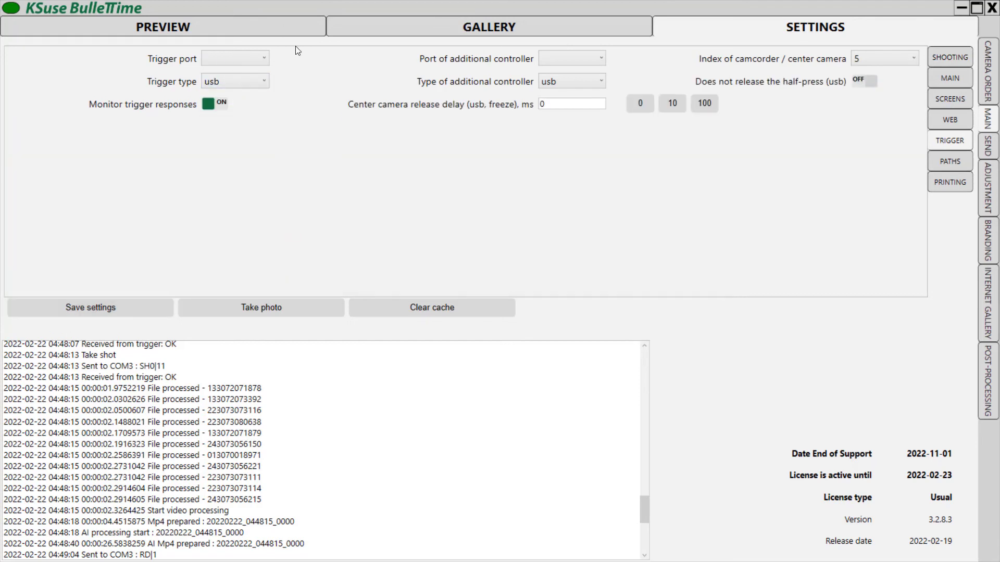
Return to the preview and take a bullet-time shot using the USB trigger
left_click(222, 32)
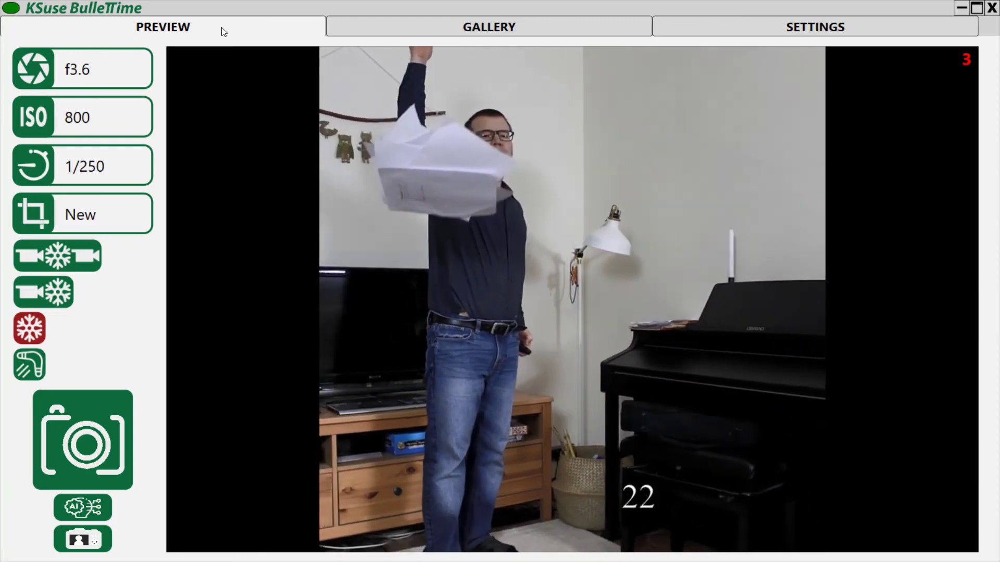
key("space")
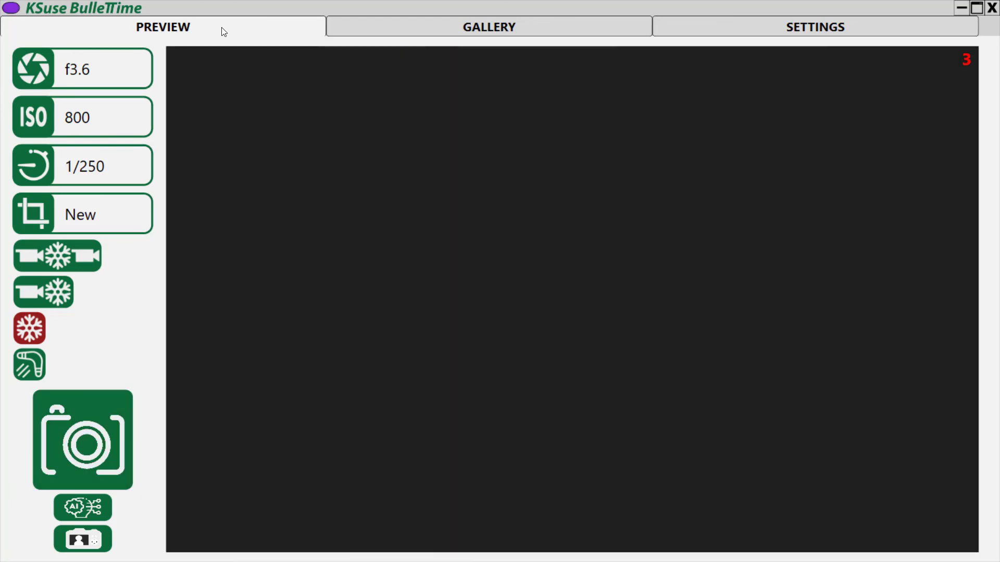